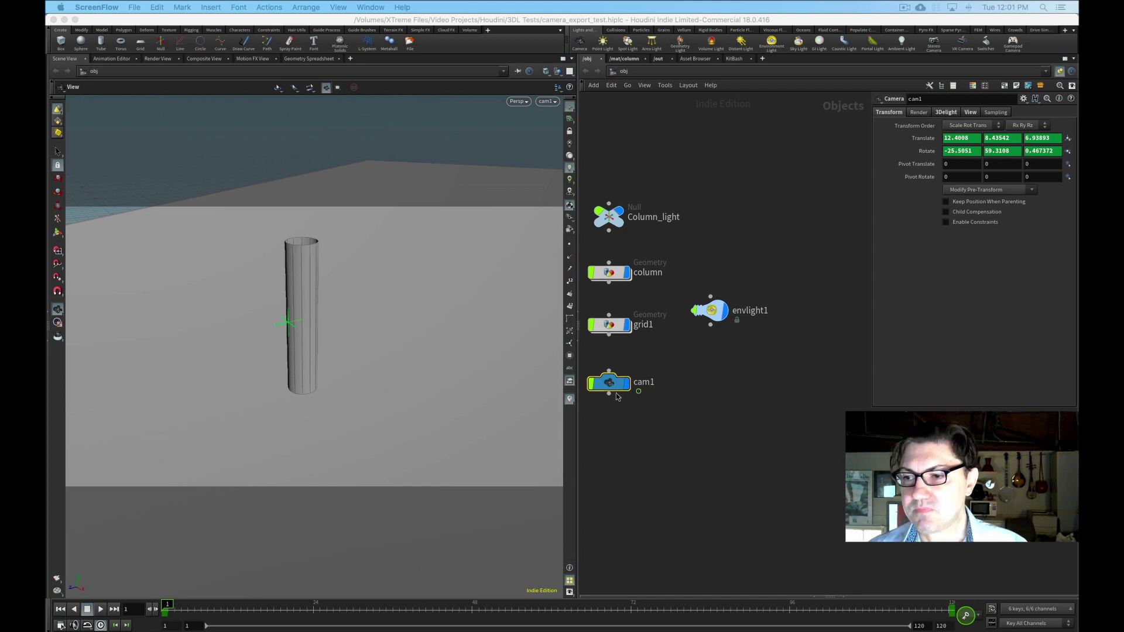
# - Select all five object nodes, then deselect them and keep column current
pyautogui.moveTo(775, 176); pyautogui.dragTo(595, 401)
pyautogui.moveTo(618, 470); pyautogui.dragTo(651, 452, button='middle')
pyautogui.click(651, 452)
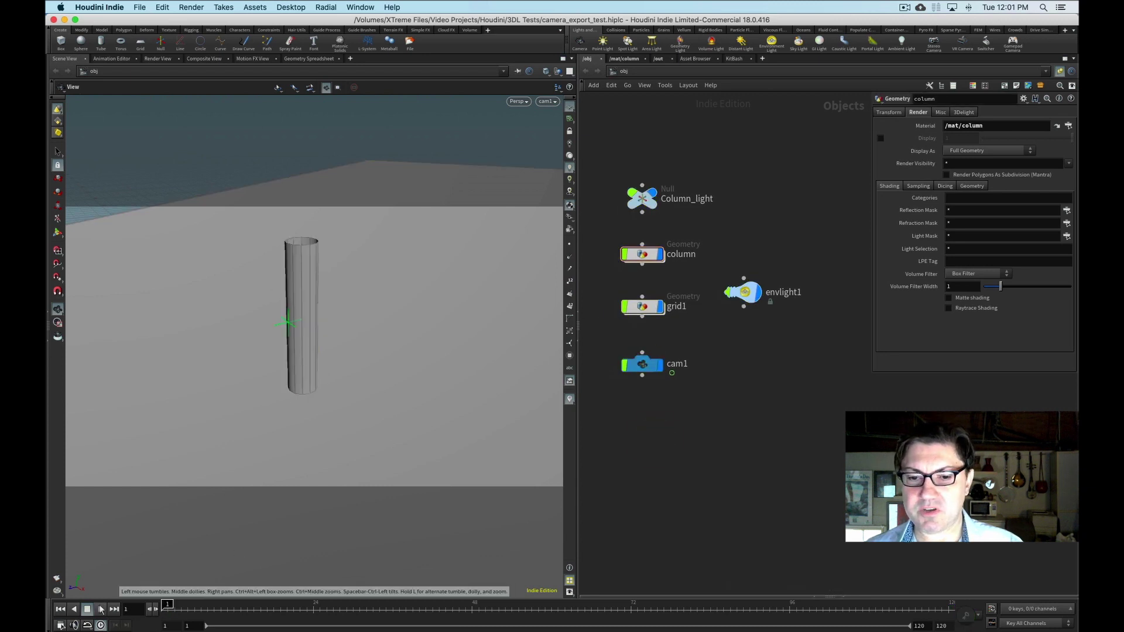
# - Preview the camera animation, return to frame 1, and show the export formats with Alembic
pyautogui.click(100, 609)
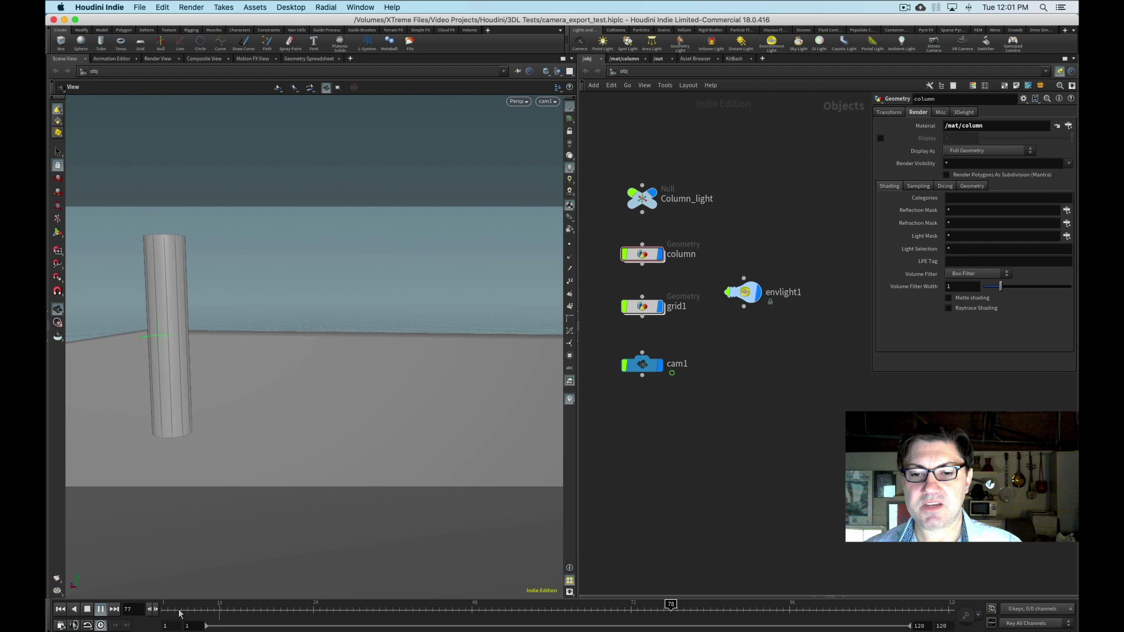
pyautogui.click(88, 610)
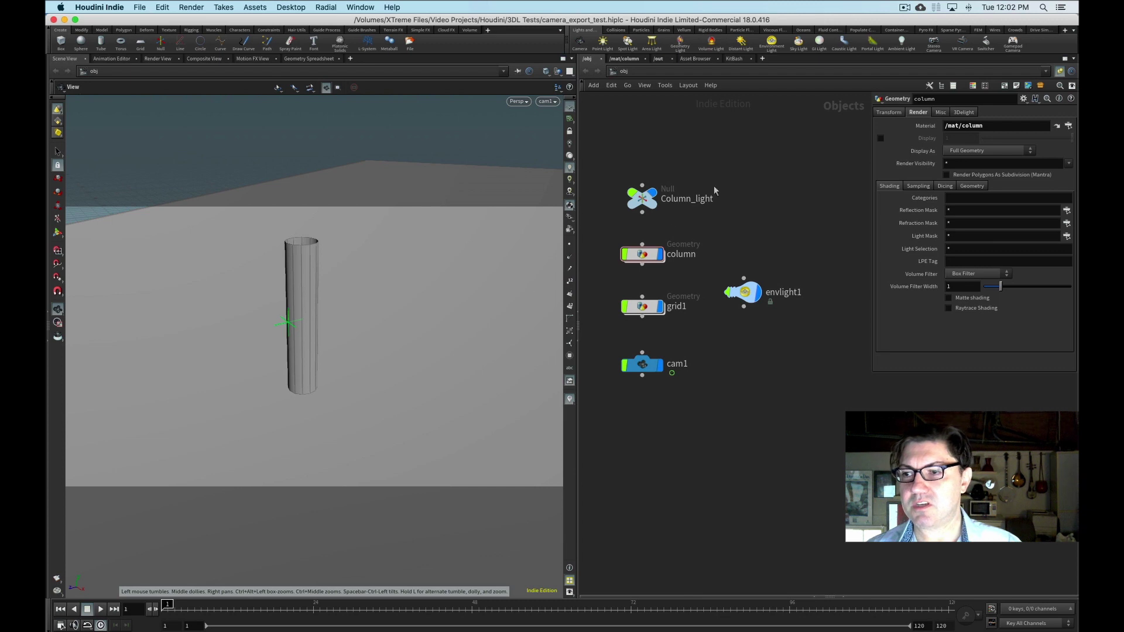
pyautogui.click(140, 7)
pyautogui.moveTo(193, 212)
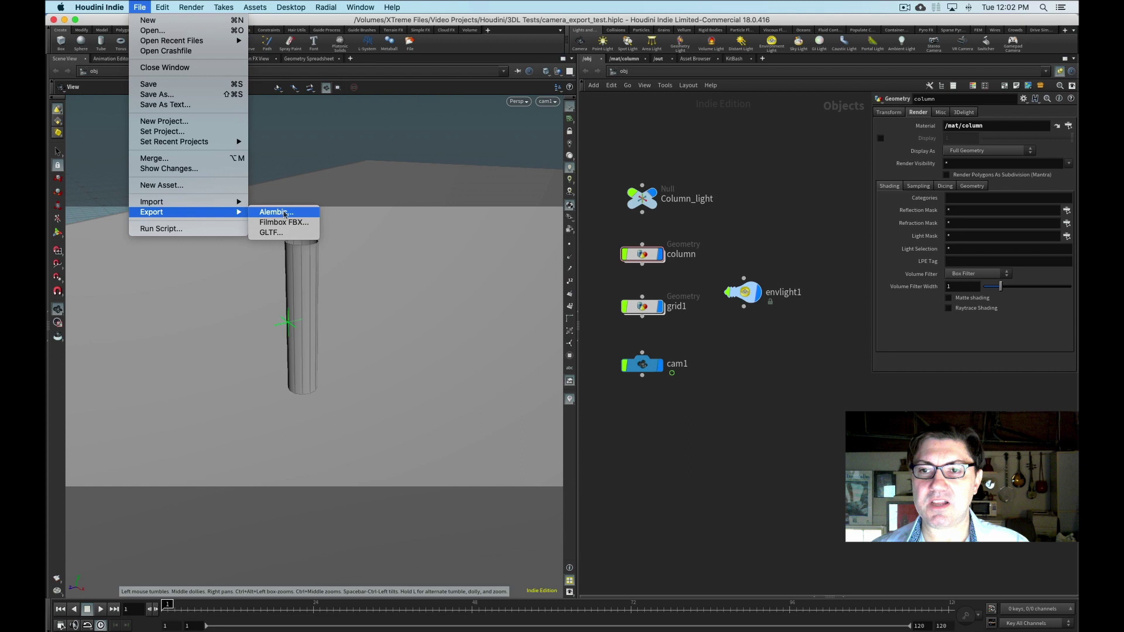
# - Start an Alembic export and set its output file to HtoAE_ALEMBIC.abc on the Desktop
pyautogui.click(285, 214)
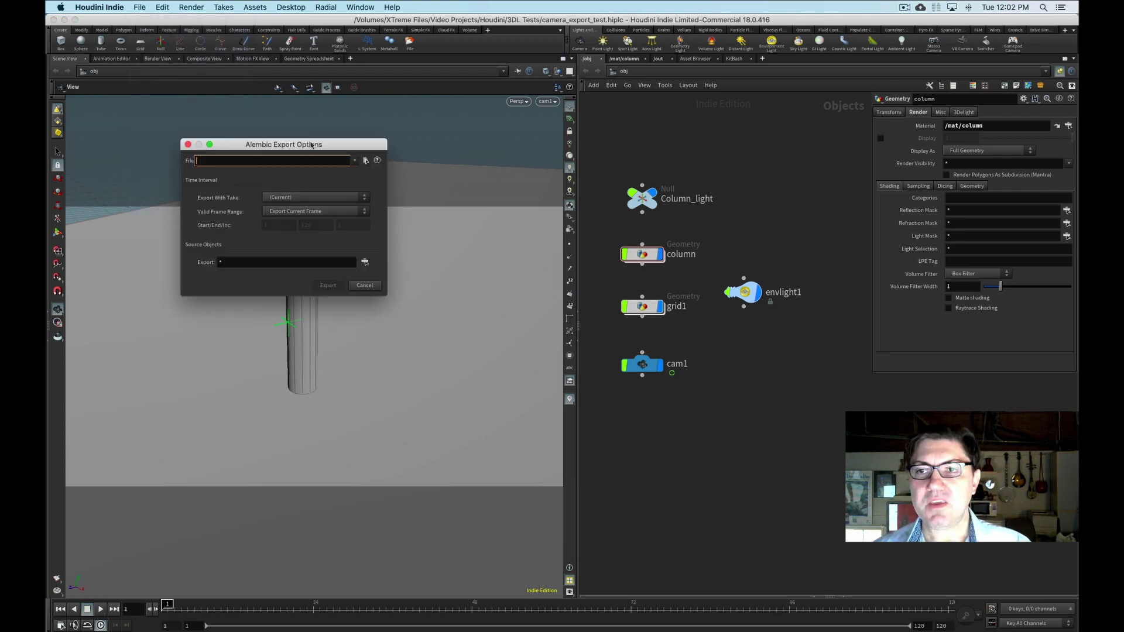
pyautogui.moveTo(316, 141); pyautogui.dragTo(359, 116)
pyautogui.click(413, 133)
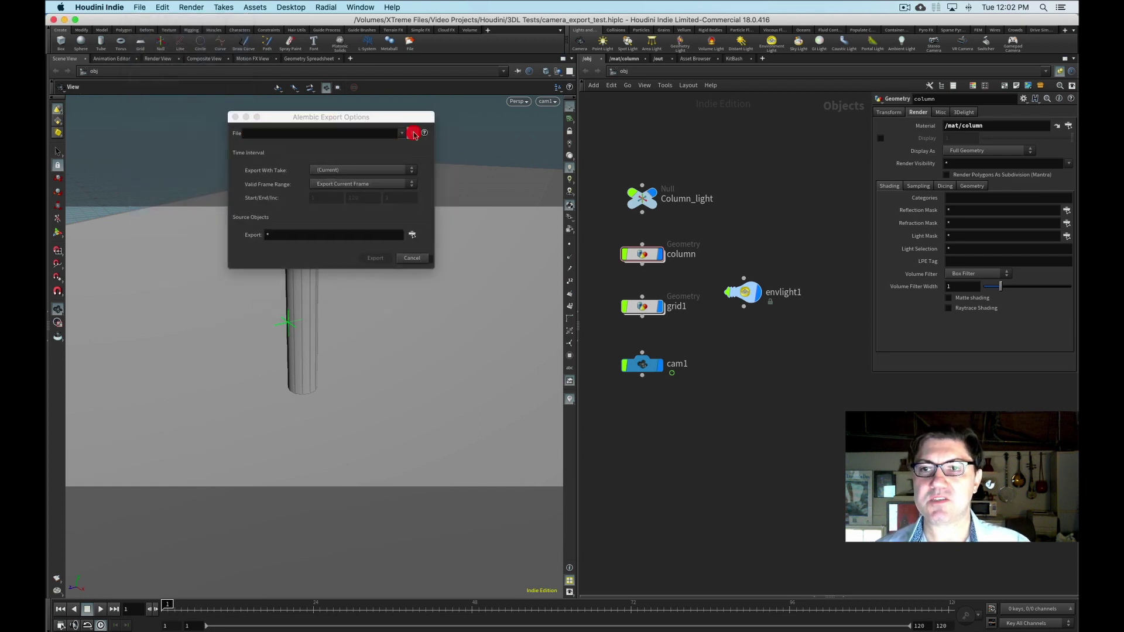
pyautogui.click(260, 67)
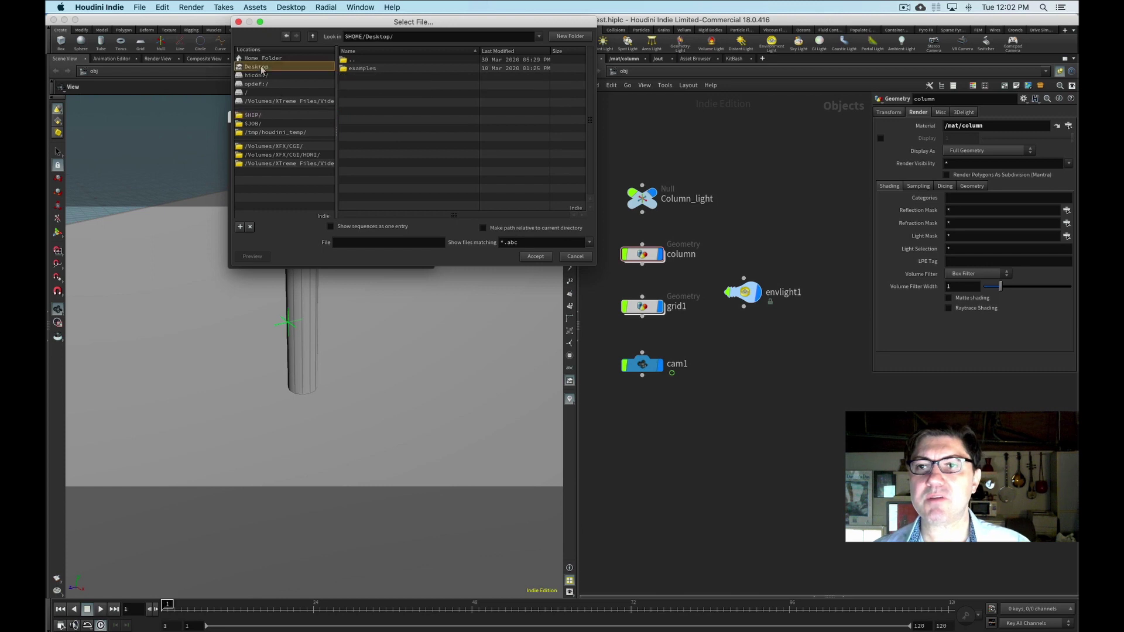
pyautogui.click(359, 241)
pyautogui.write('Hto')
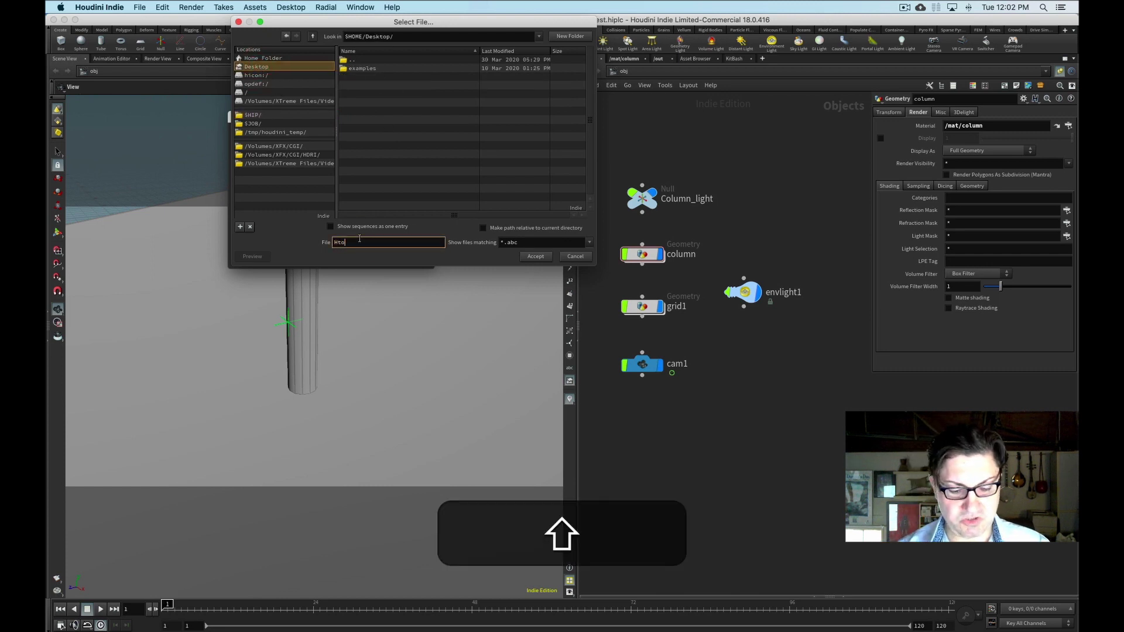
pyautogui.write('AE')
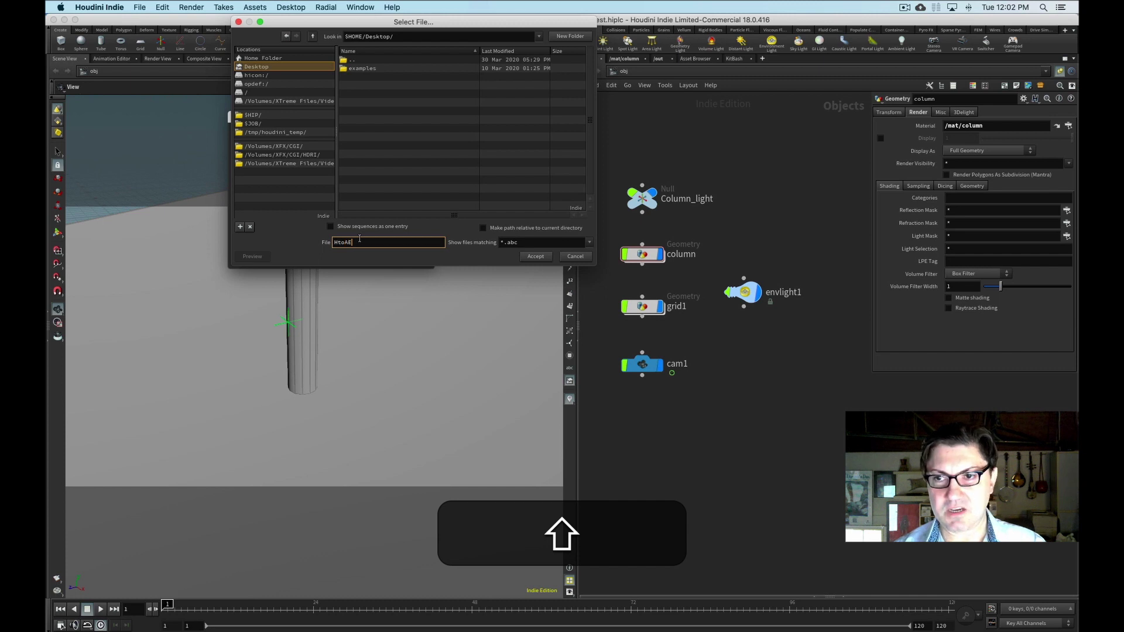
pyautogui.write('_ALEMBIC')
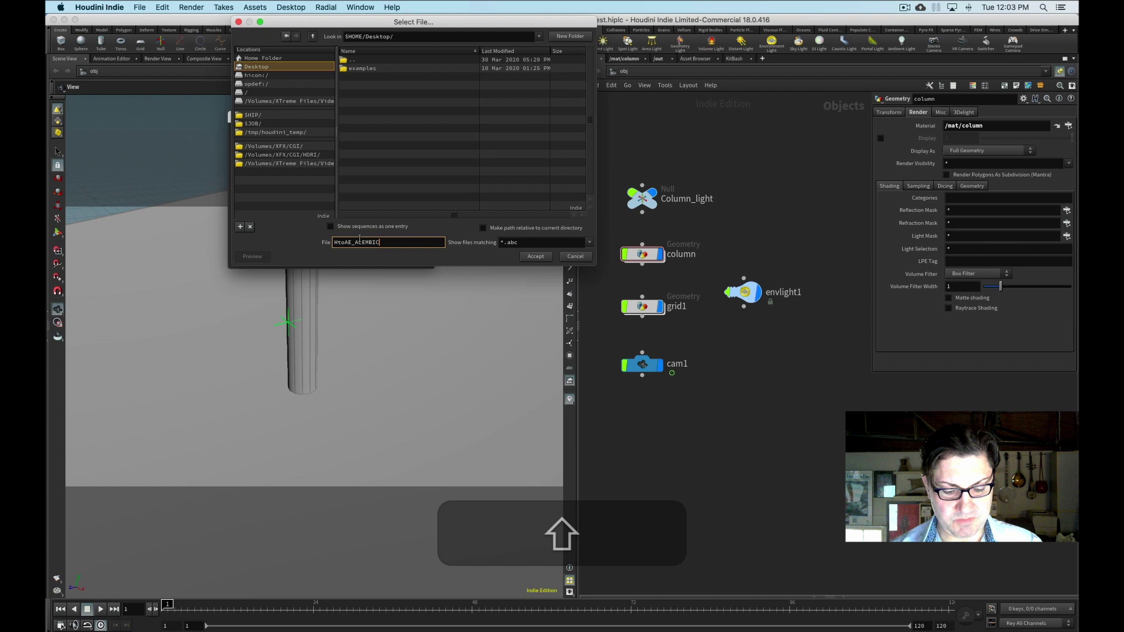
pyautogui.write('.abc')
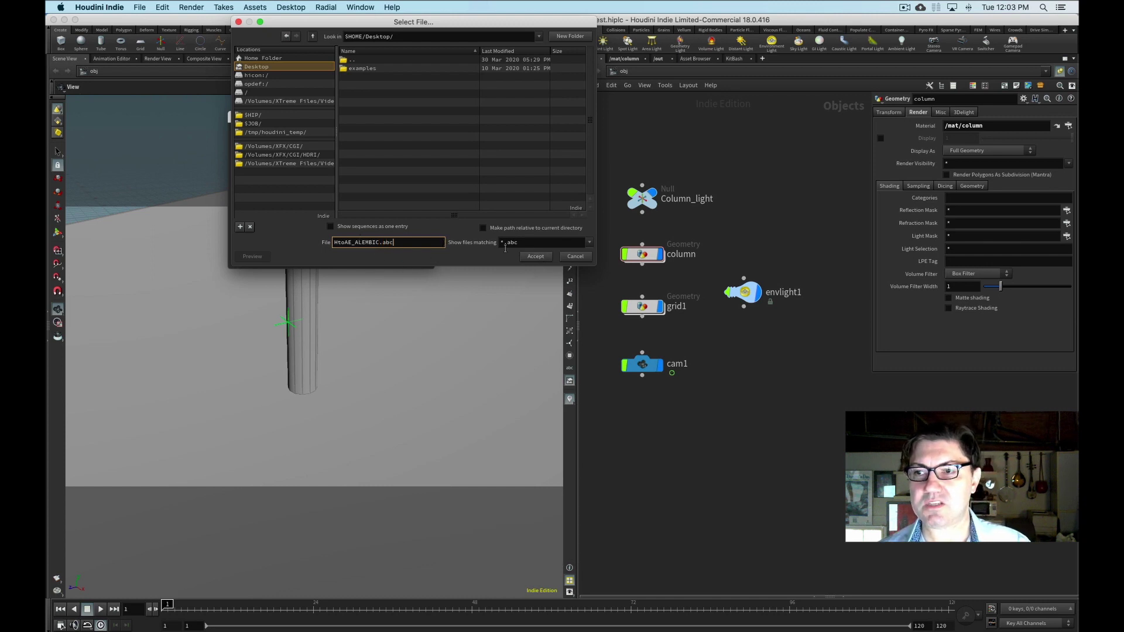
pyautogui.click(536, 257)
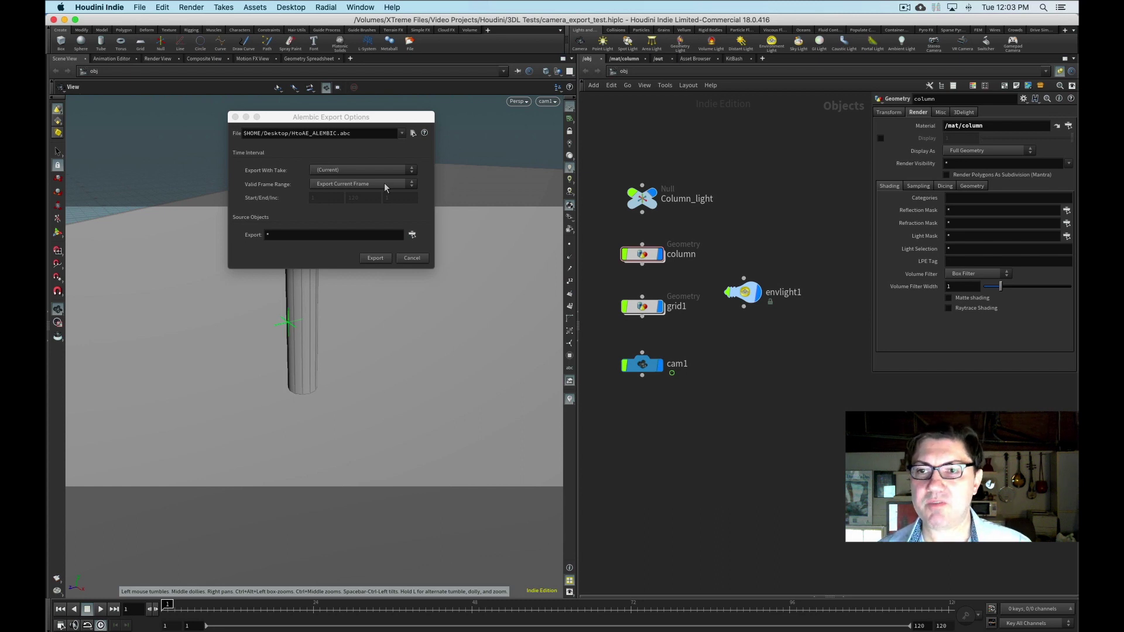
# - Export all five object nodes to Alembic over frames 1–120, then deselect them
pyautogui.click(384, 183)
pyautogui.click(363, 205)
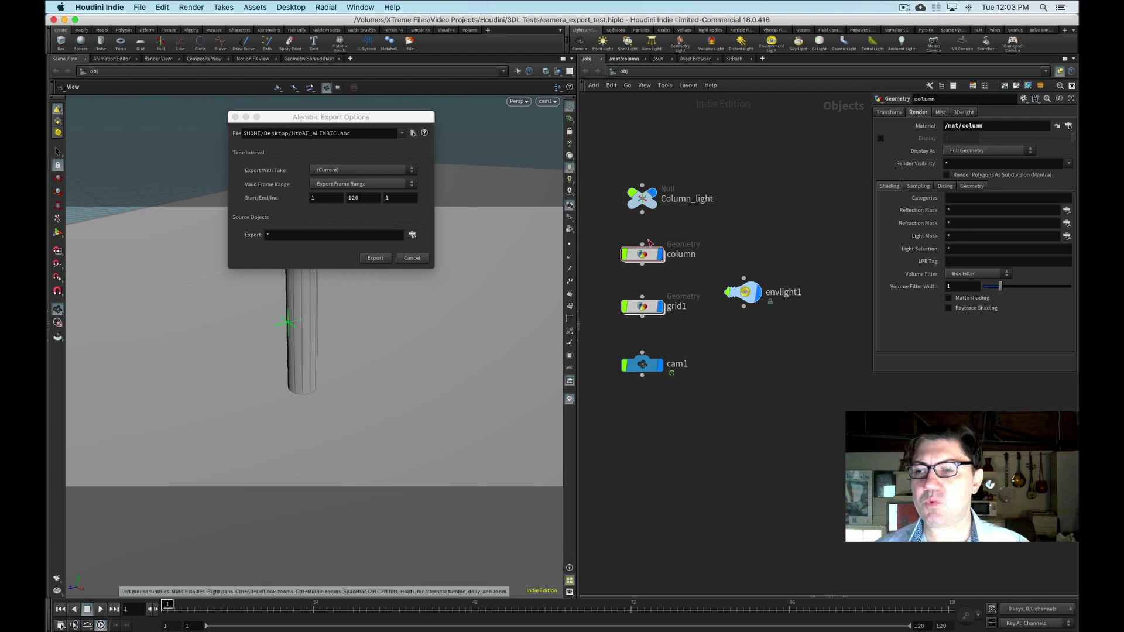
pyautogui.moveTo(807, 188); pyautogui.dragTo(615, 405)
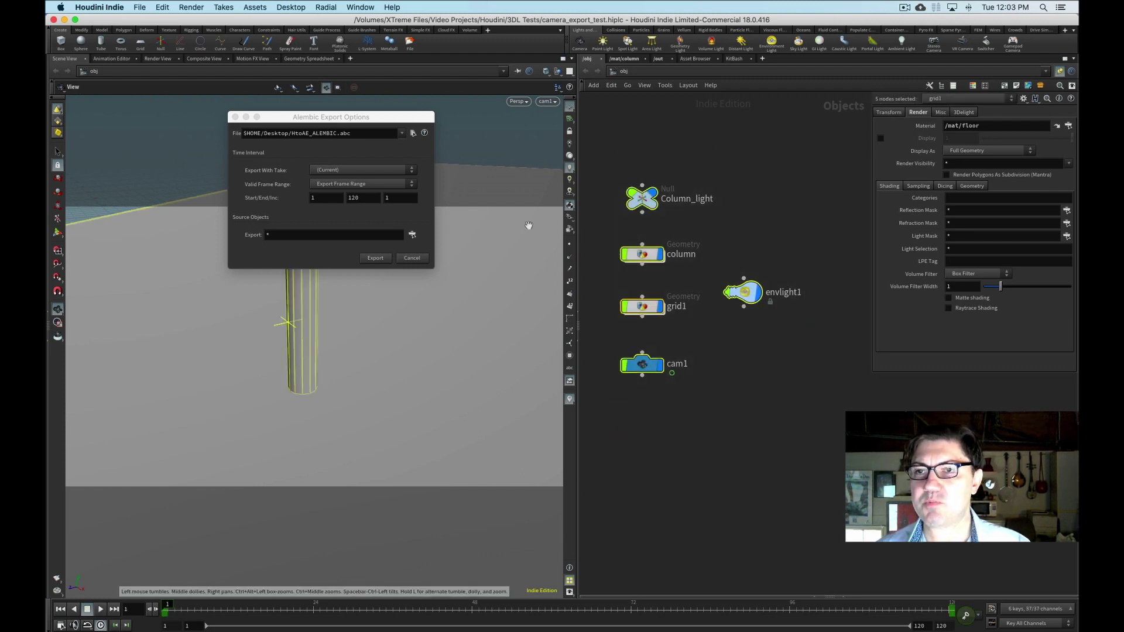
pyautogui.click(389, 119)
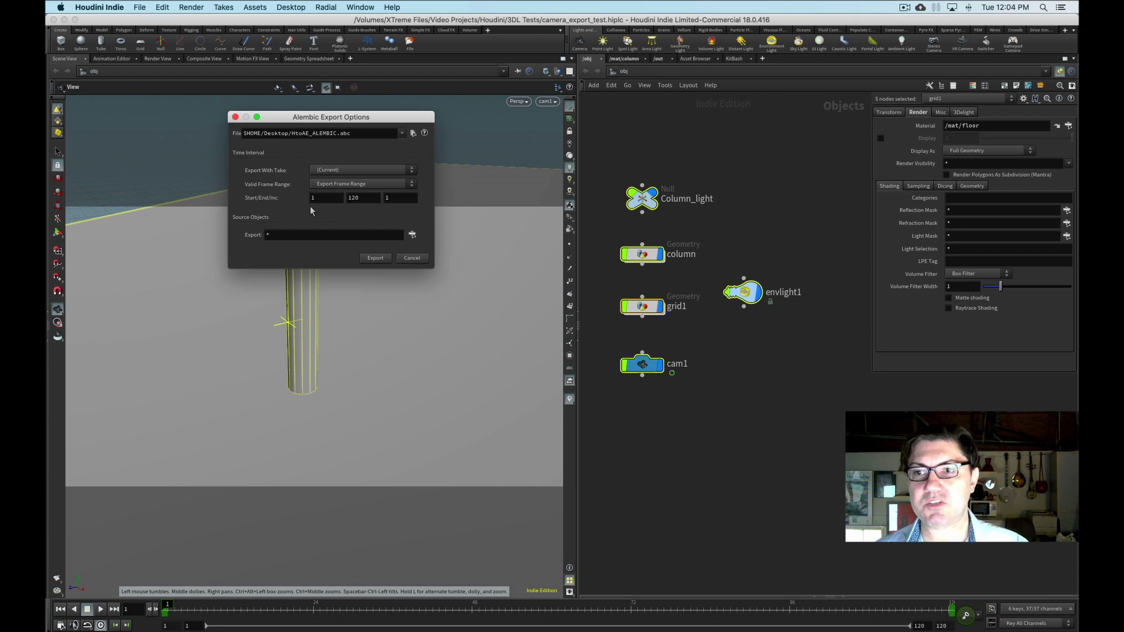
pyautogui.click(382, 260)
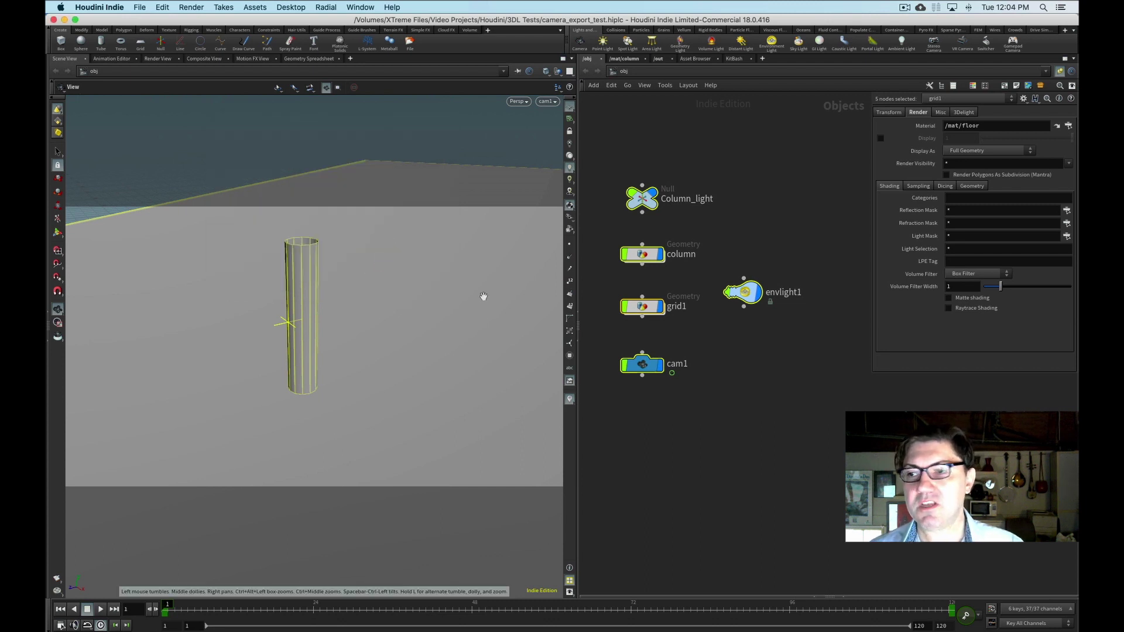
pyautogui.click(724, 397)
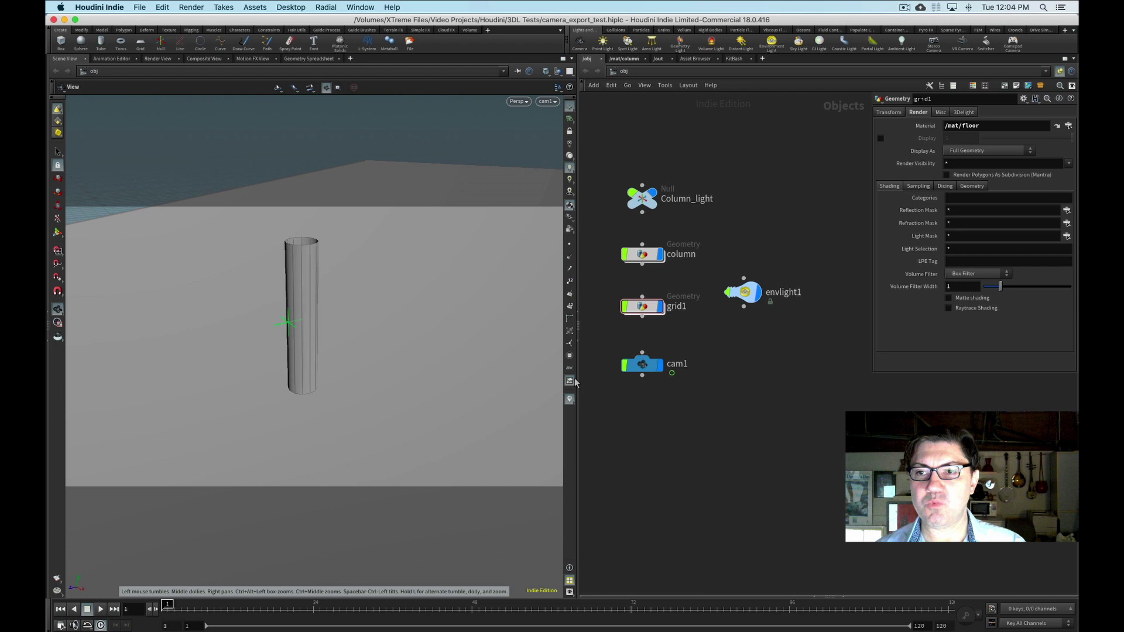
# - Quick Look HtoAE_ALEMBIC.abc on the desktop, orbiting it to check the column model
pyautogui.keyDown('alt'); pyautogui.click(562, 624); pyautogui.keyUp('alt')
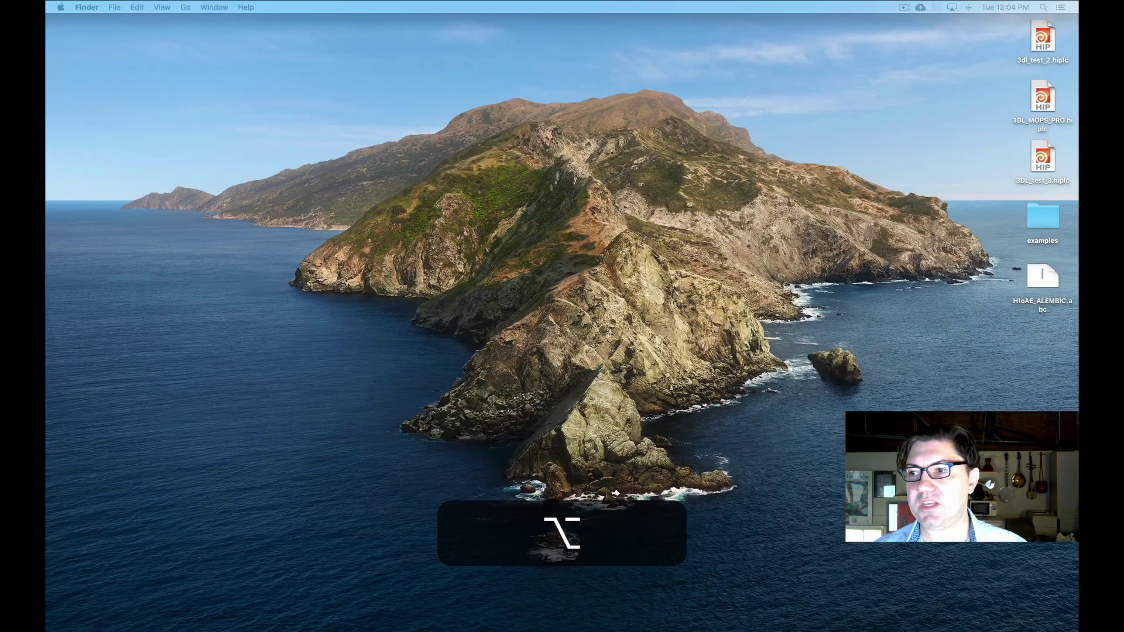
pyautogui.moveTo(1047, 281); pyautogui.dragTo(484, 103)
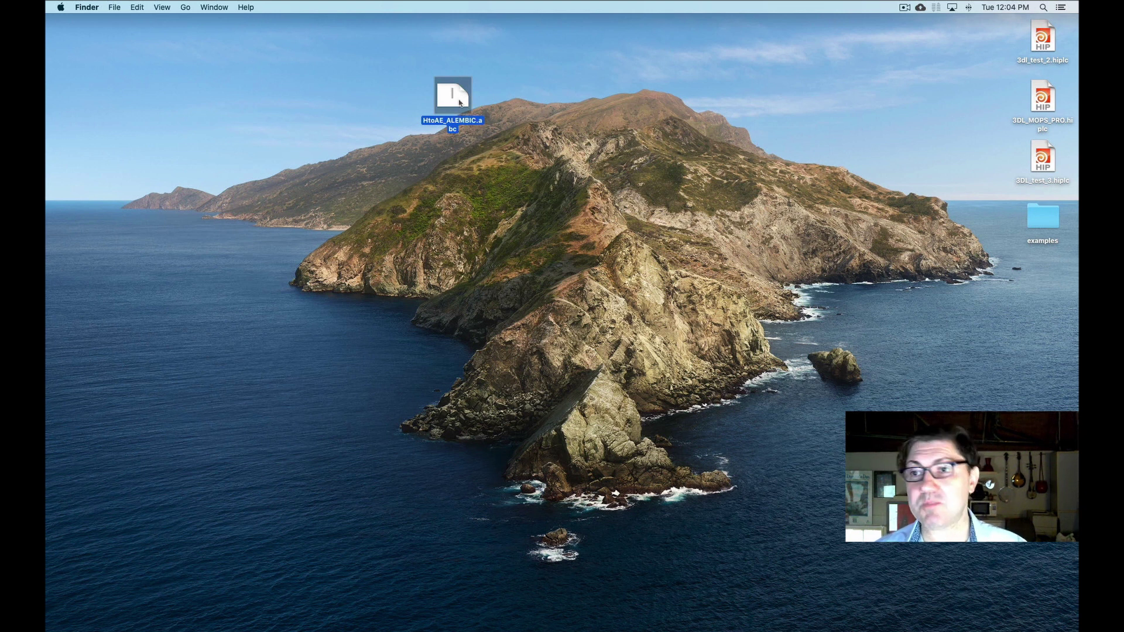
pyautogui.press('space')
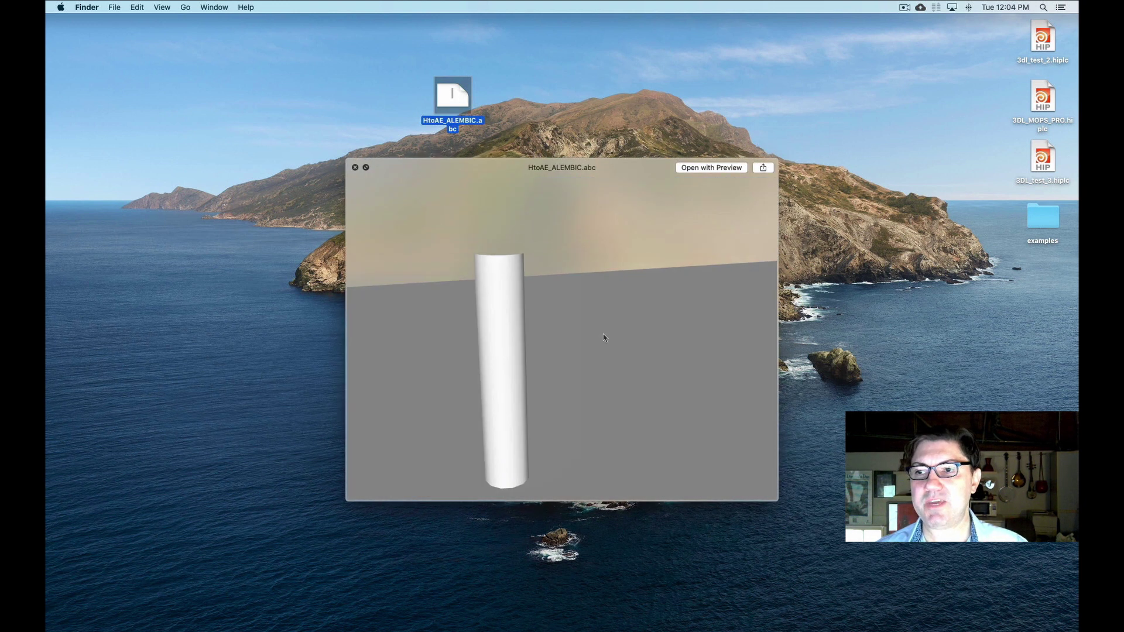
pyautogui.moveTo(603, 333); pyautogui.dragTo(586, 354)
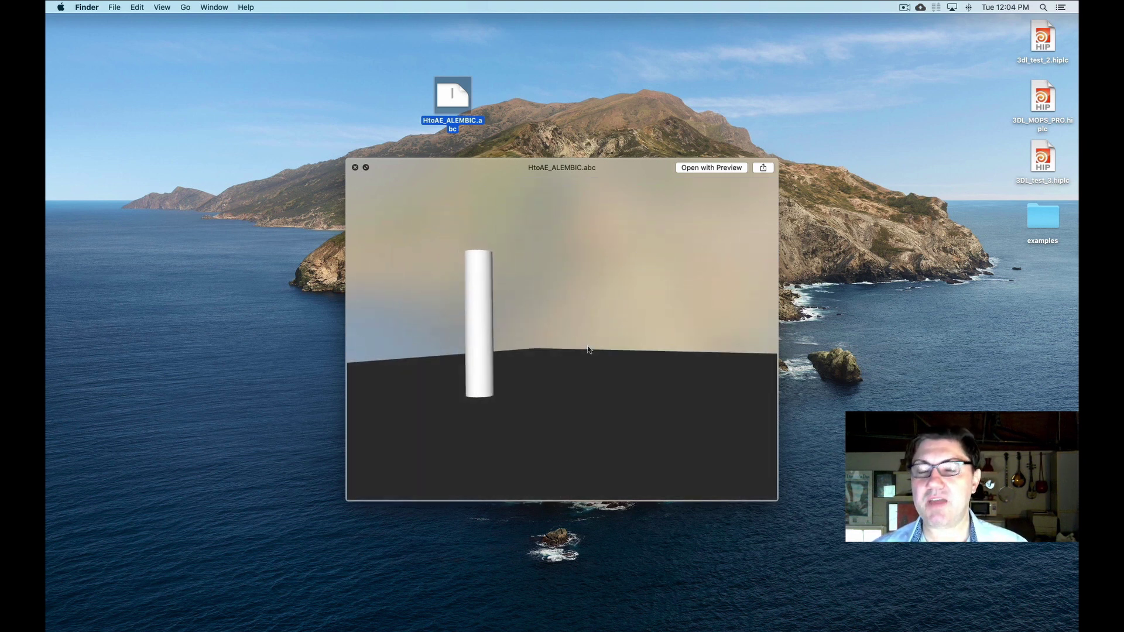
pyautogui.press('space')
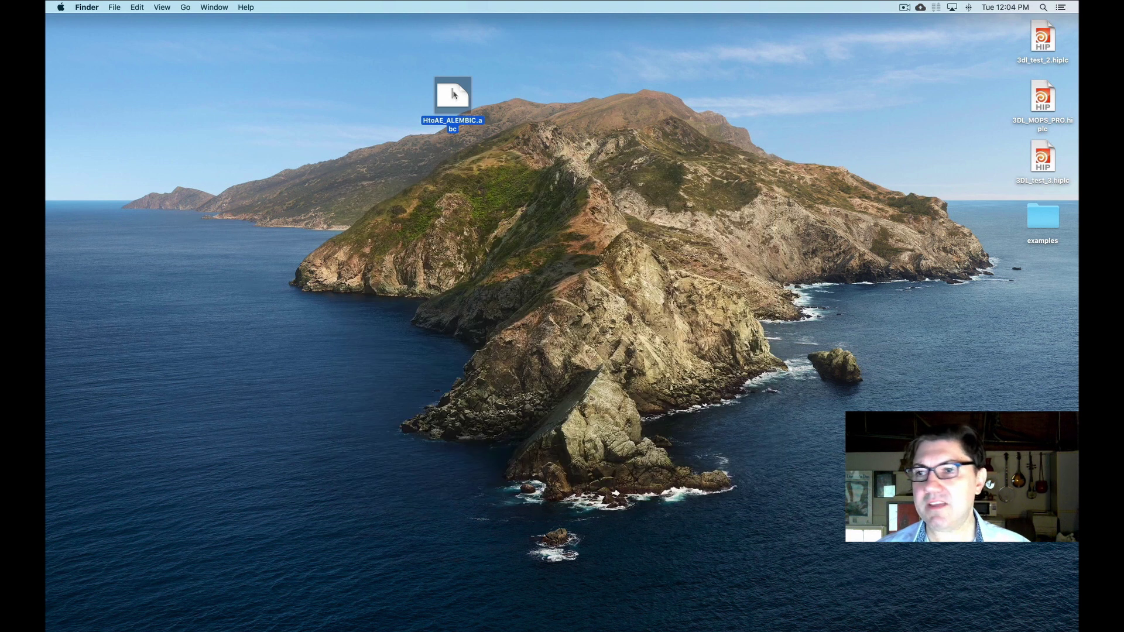
pyautogui.moveTo(453, 93); pyautogui.dragTo(1034, 284)
# - Launch Blender, dismiss its splash screen, and orbit around the default scene
pyautogui.click(709, 297)
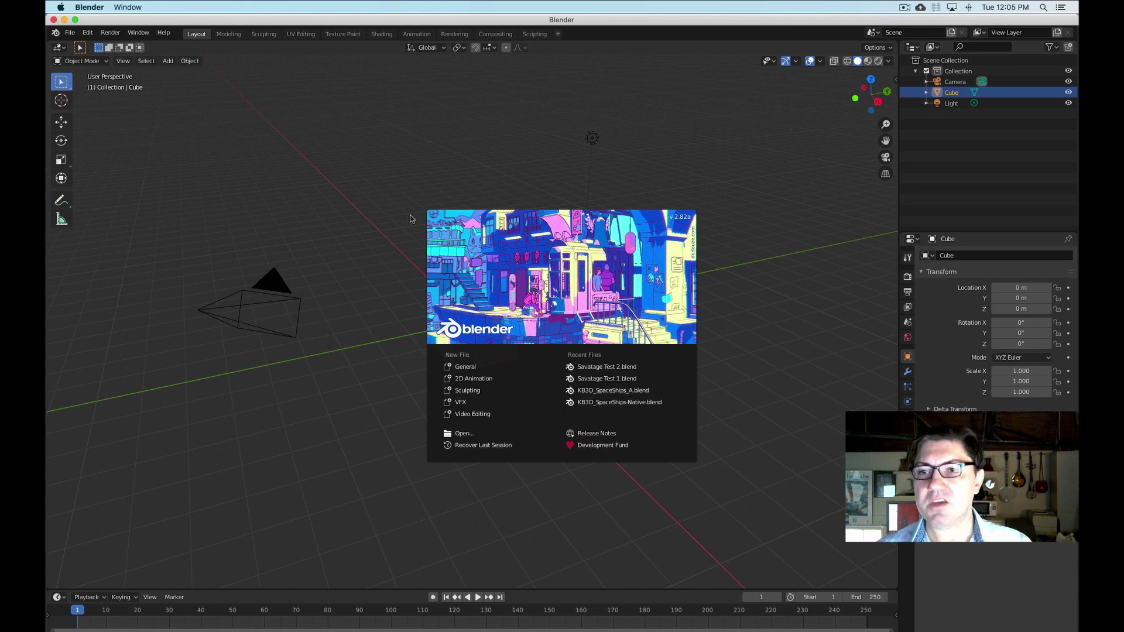
pyautogui.click(422, 169)
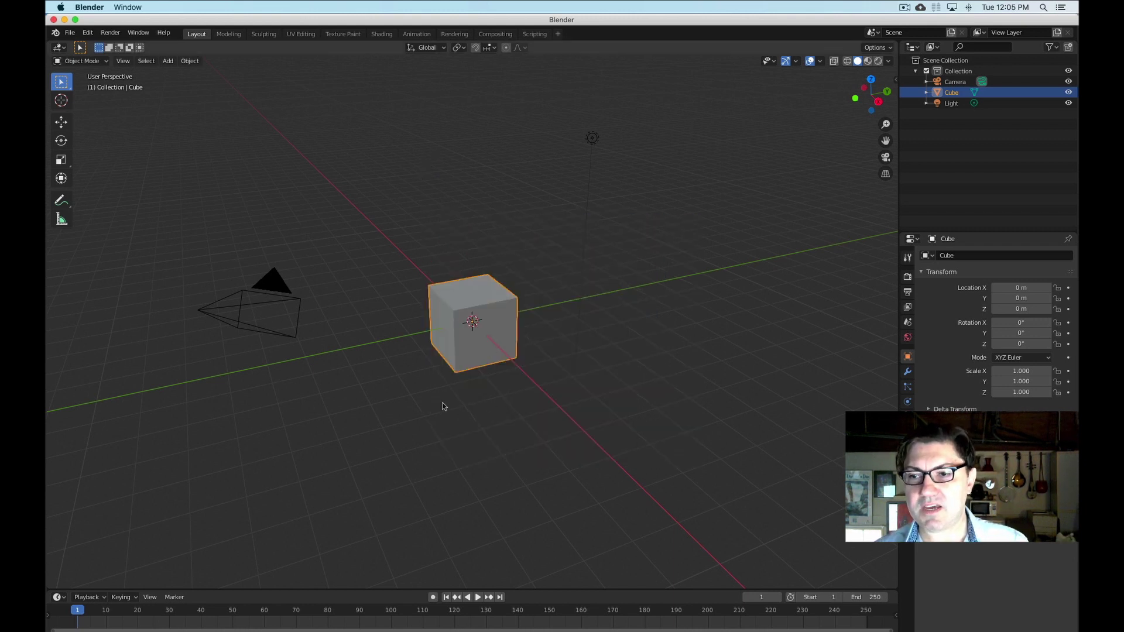
pyautogui.moveTo(444, 393)
pyautogui.keyDown('alt'); pyautogui.mouseDown()
pyautogui.moveTo(499, 396)
pyautogui.moveTo(397, 346)
pyautogui.moveTo(442, 394)
pyautogui.mouseUp(); pyautogui.keyUp('alt')
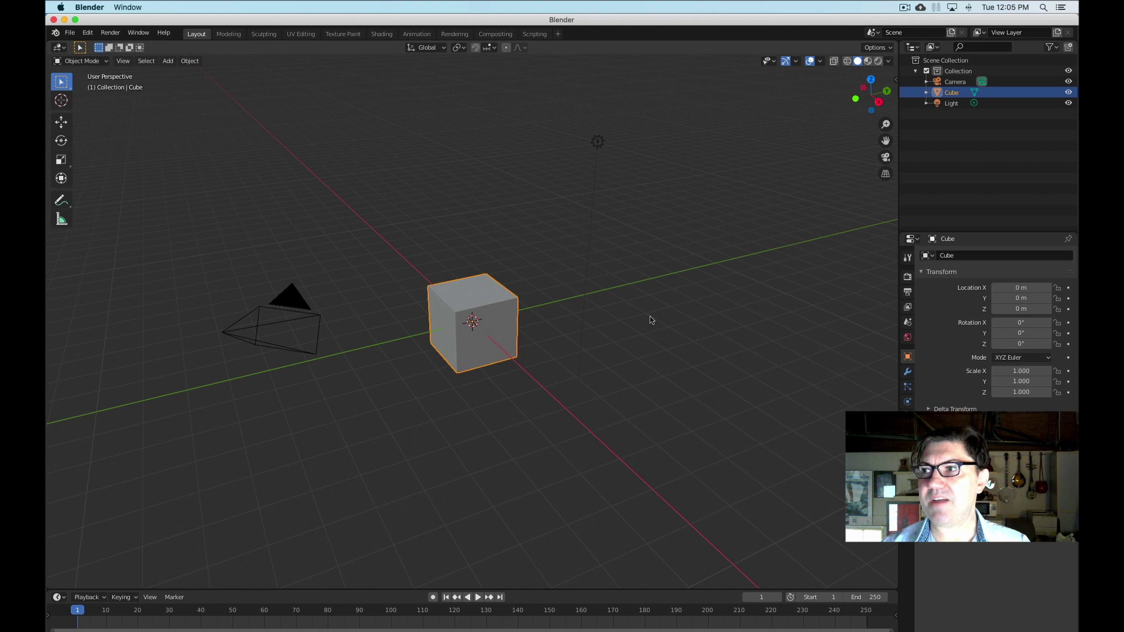
# - Select the default camera, cube and light and delete all three
pyautogui.click(273, 324)
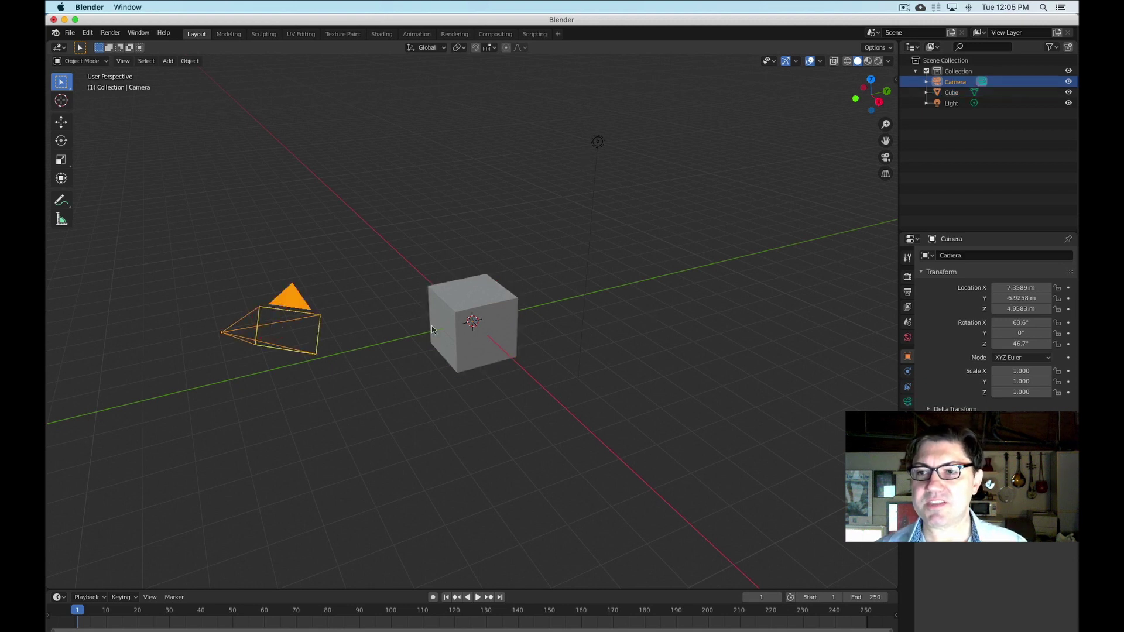
pyautogui.click(492, 300)
pyautogui.click(599, 143)
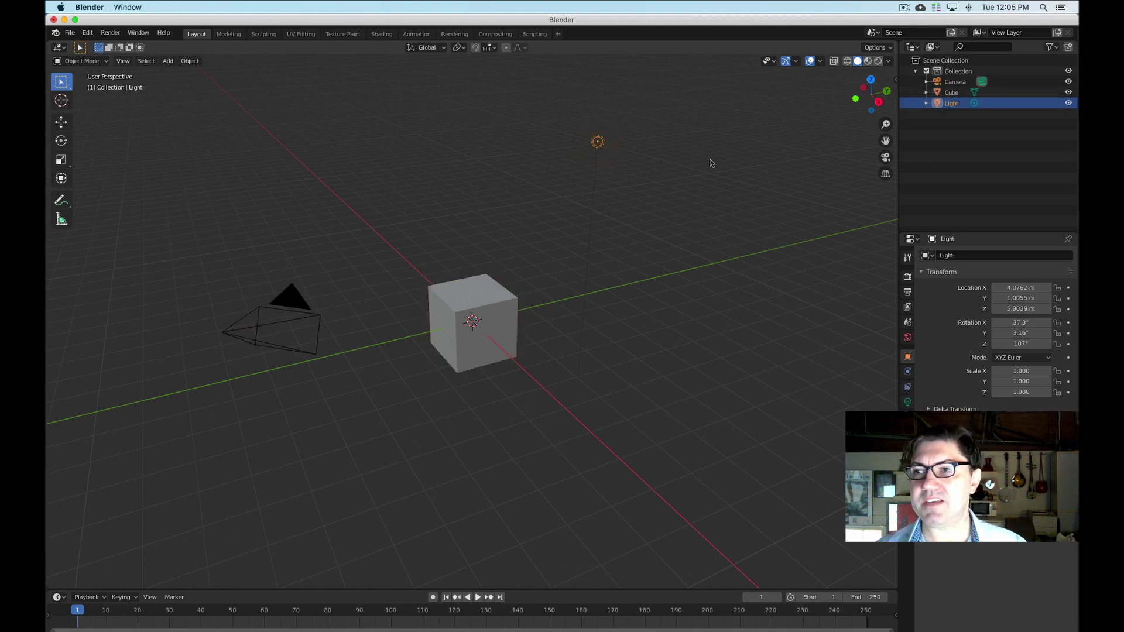
pyautogui.click(955, 83)
pyautogui.keyDown('shift'); pyautogui.click(957, 103); pyautogui.keyUp('shift')
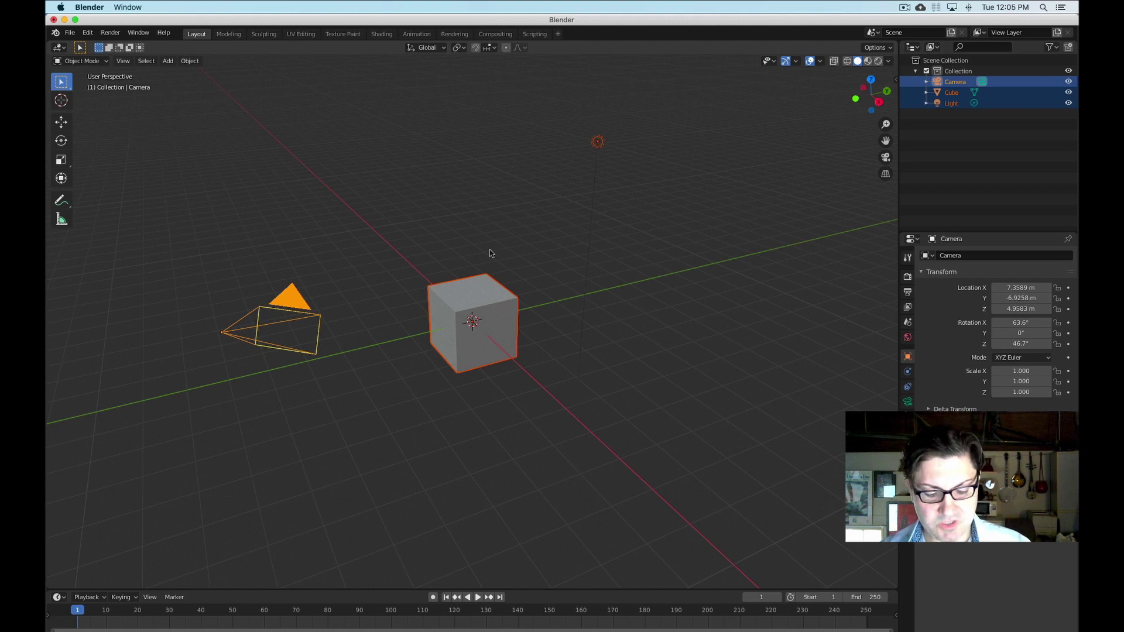
pyautogui.press('x')
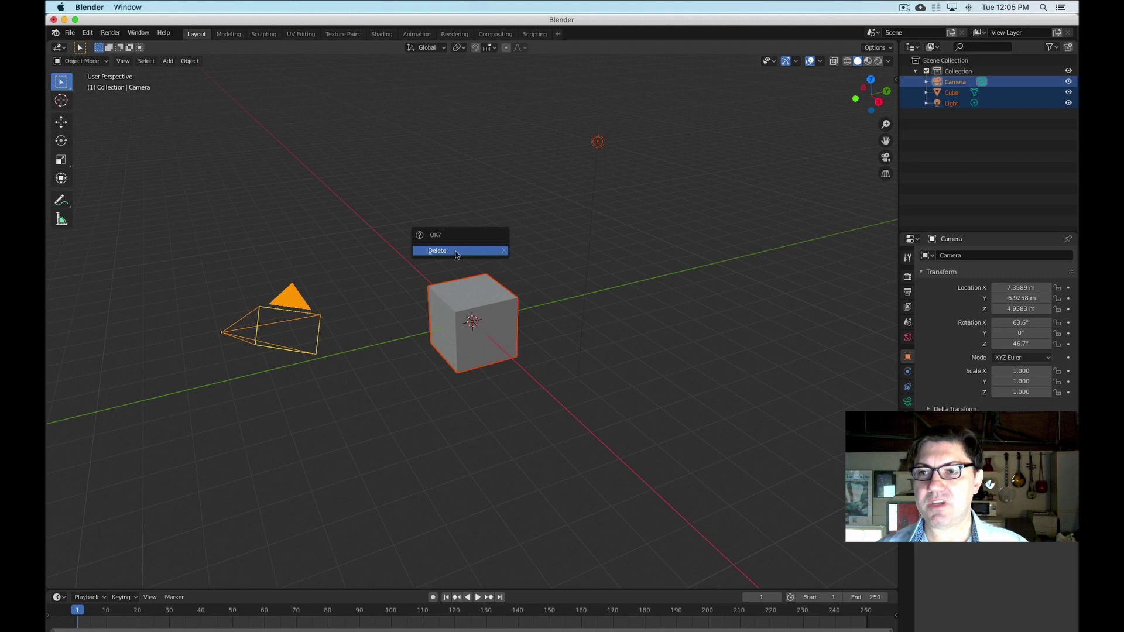
pyautogui.press('Escape')
pyautogui.press('x')
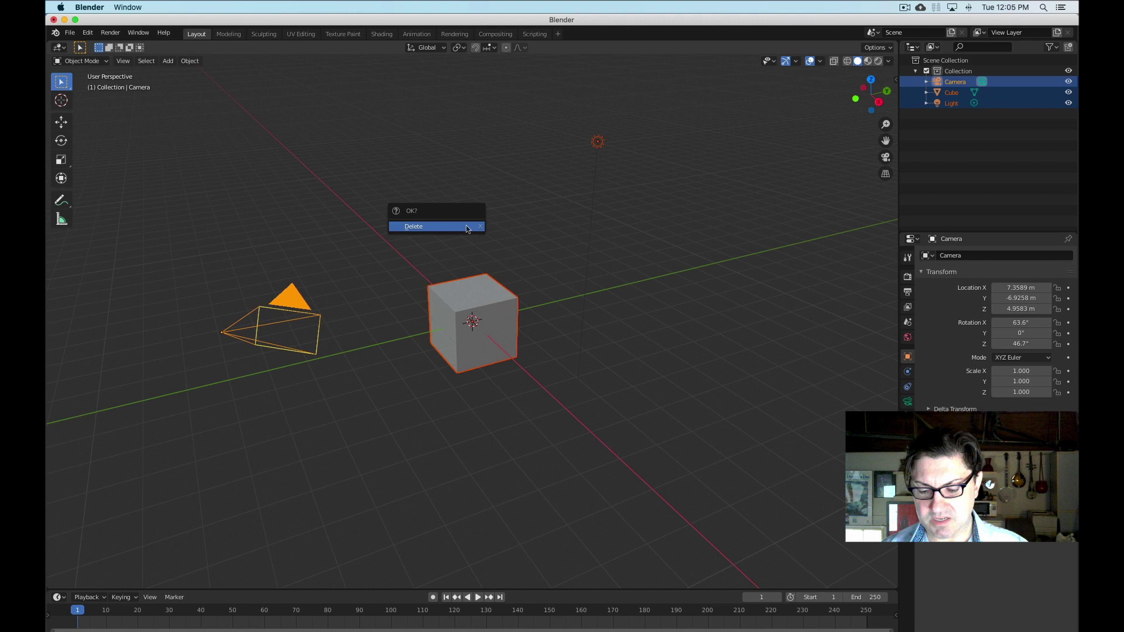
pyautogui.press('Return')
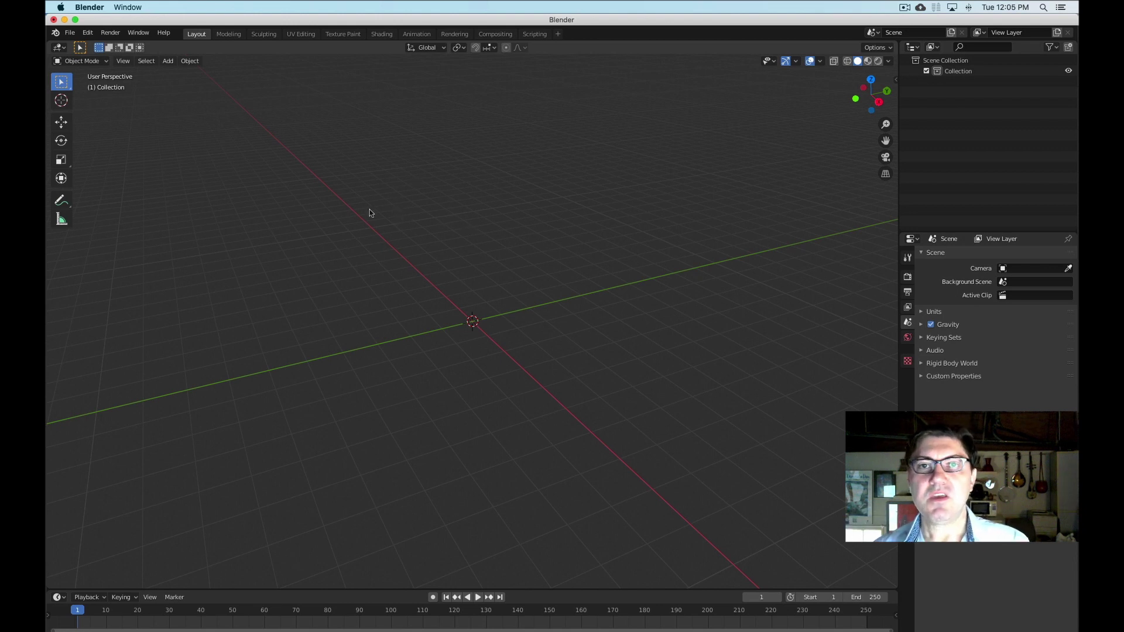
# - Import HtoAE_ALEMBIC.abc from the Desktop as an Alembic (.abc) file
pyautogui.click(69, 34)
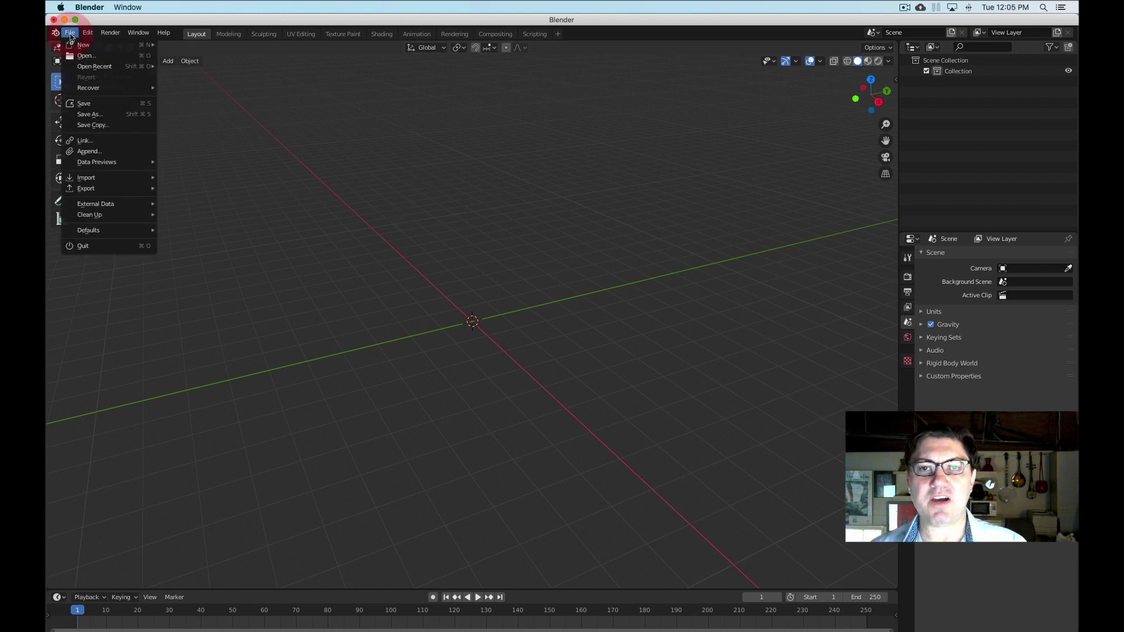
pyautogui.moveTo(123, 179)
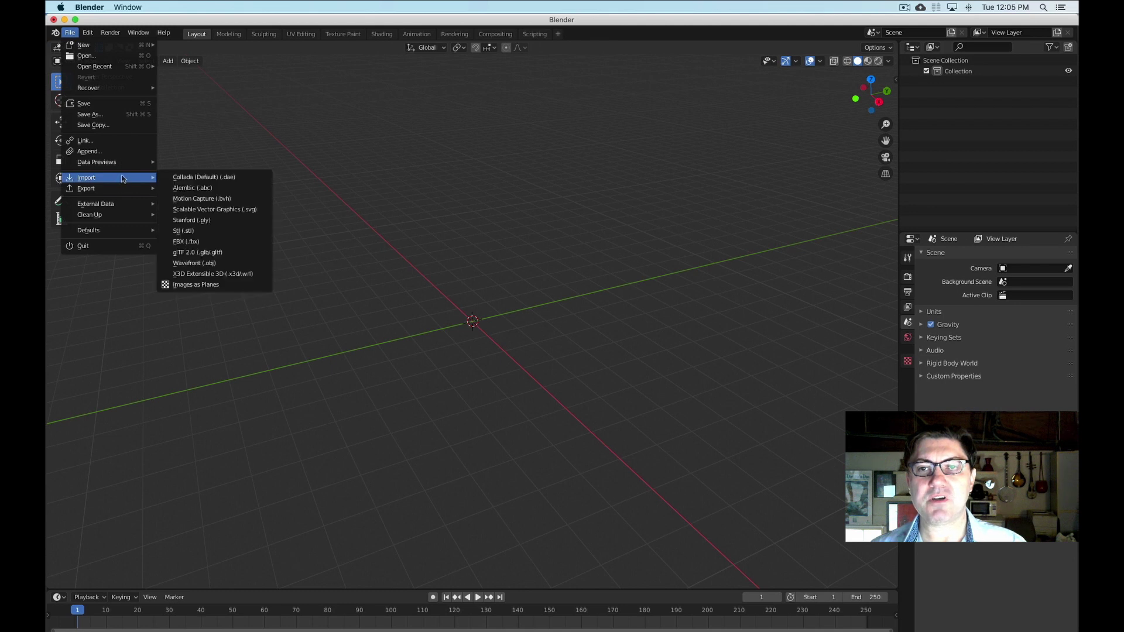
pyautogui.click(209, 191)
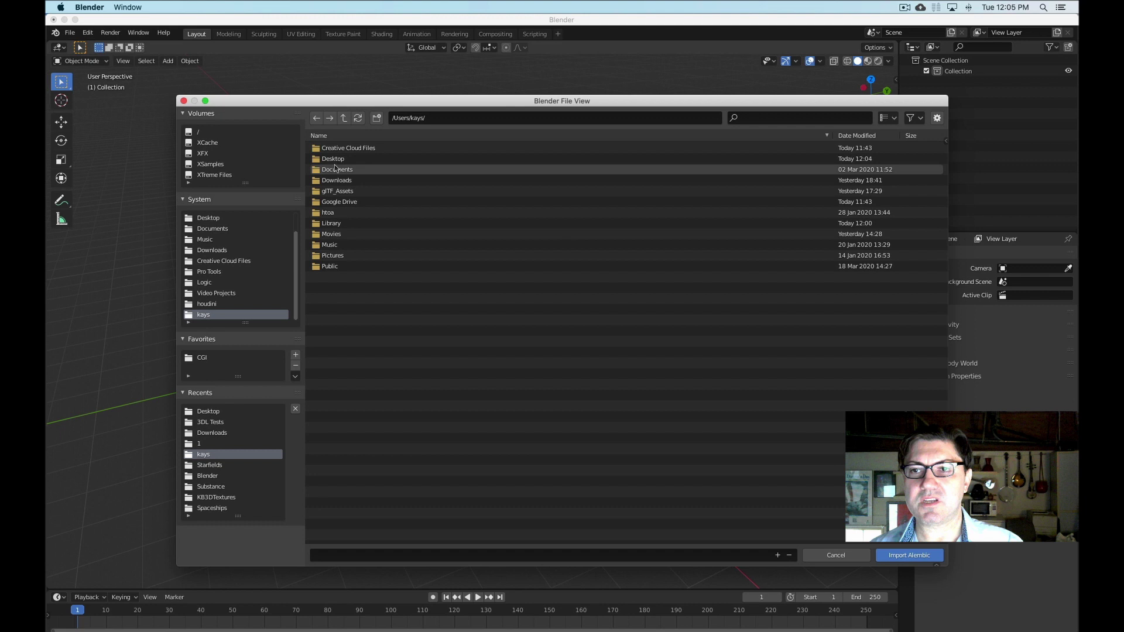
pyautogui.click(351, 158)
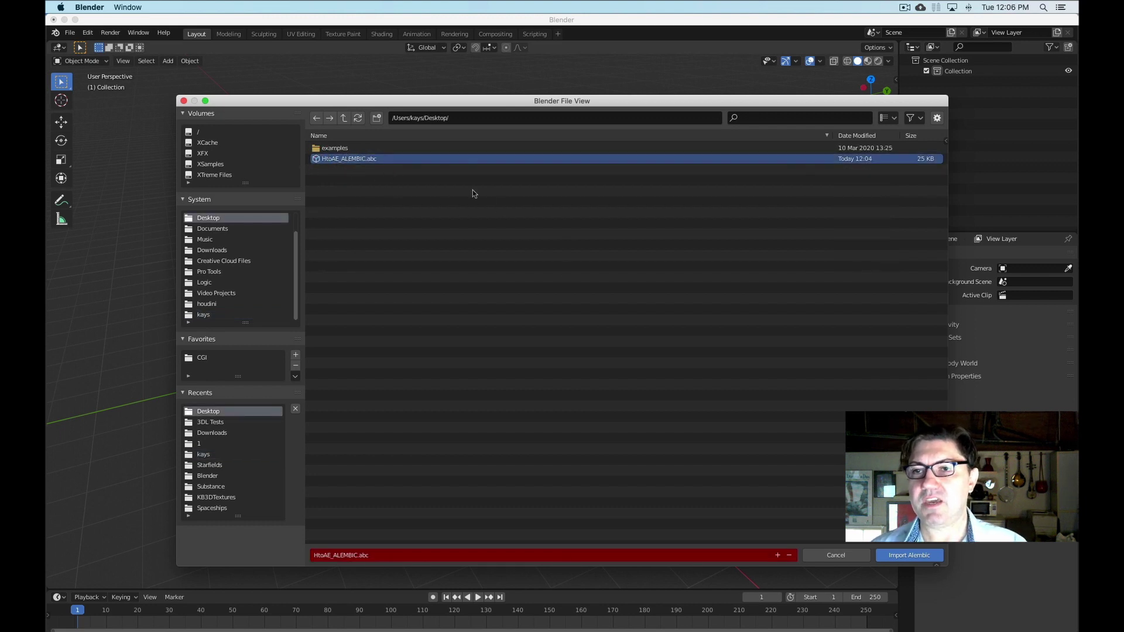
pyautogui.click(918, 559)
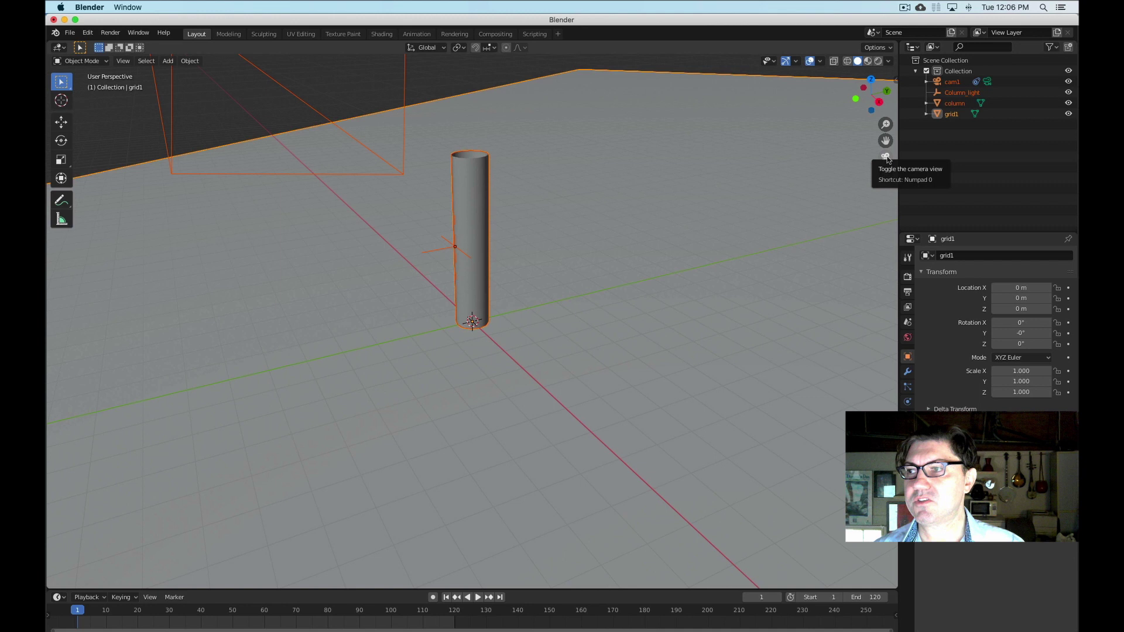
# - Look through cam1, play and stop its animation, then jump back to frame 1
pyautogui.click(886, 157)
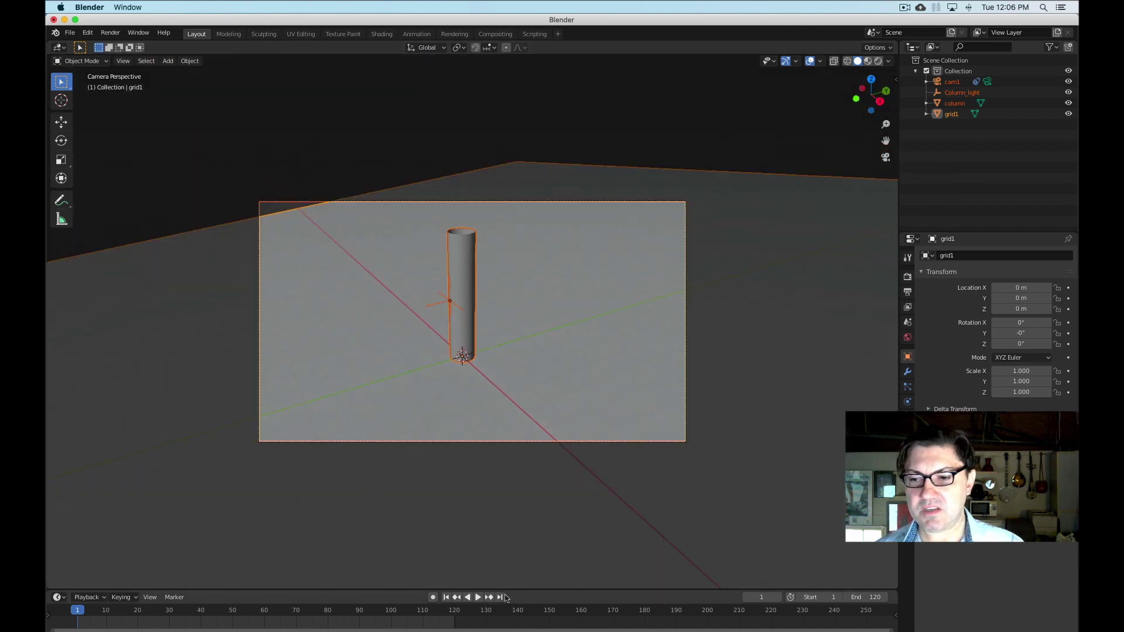
pyautogui.click(479, 597)
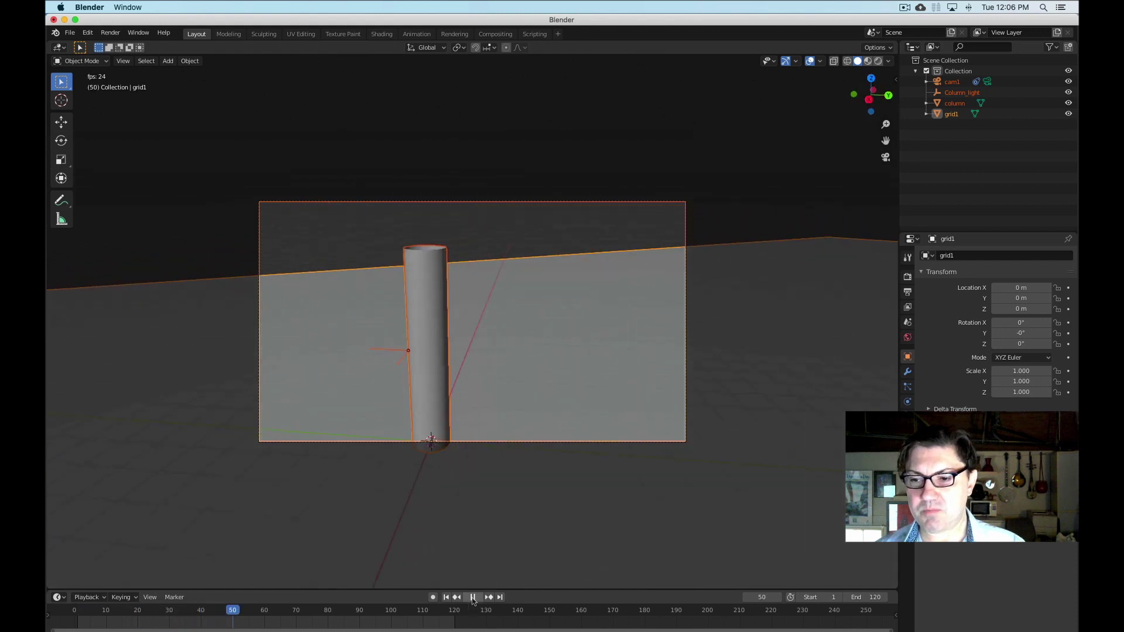
pyautogui.click(473, 598)
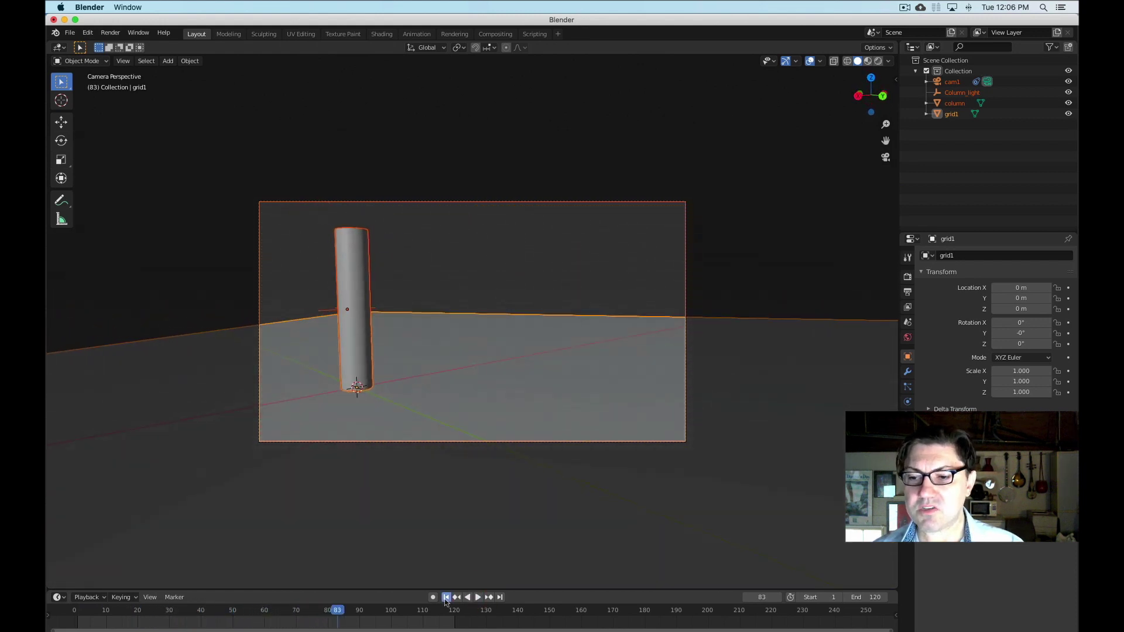
pyautogui.click(446, 598)
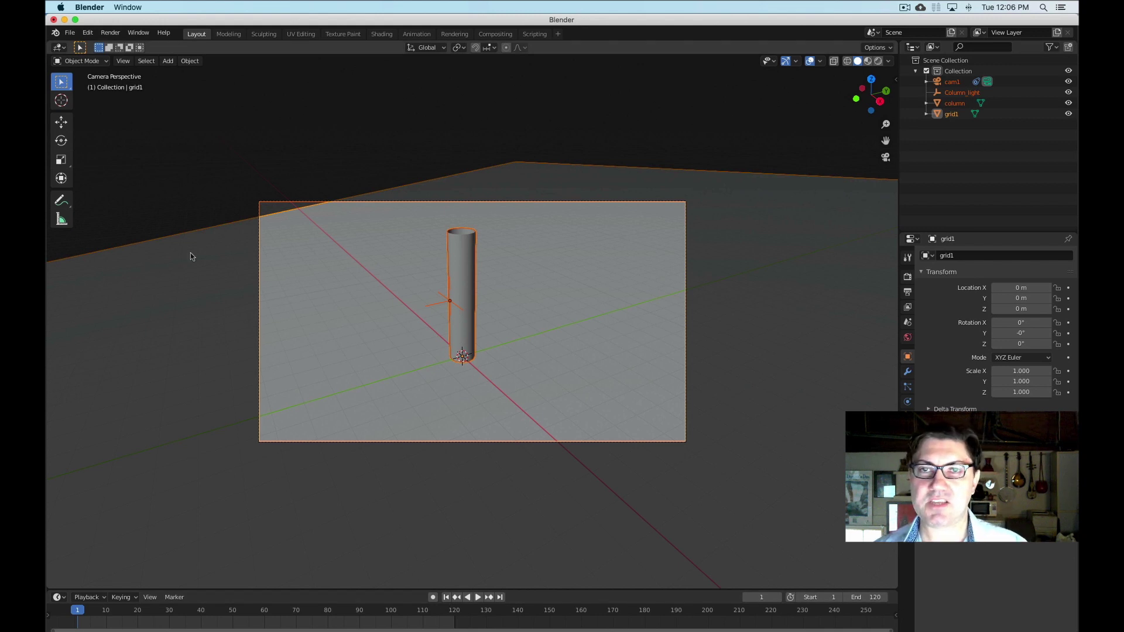
pyautogui.click(69, 33)
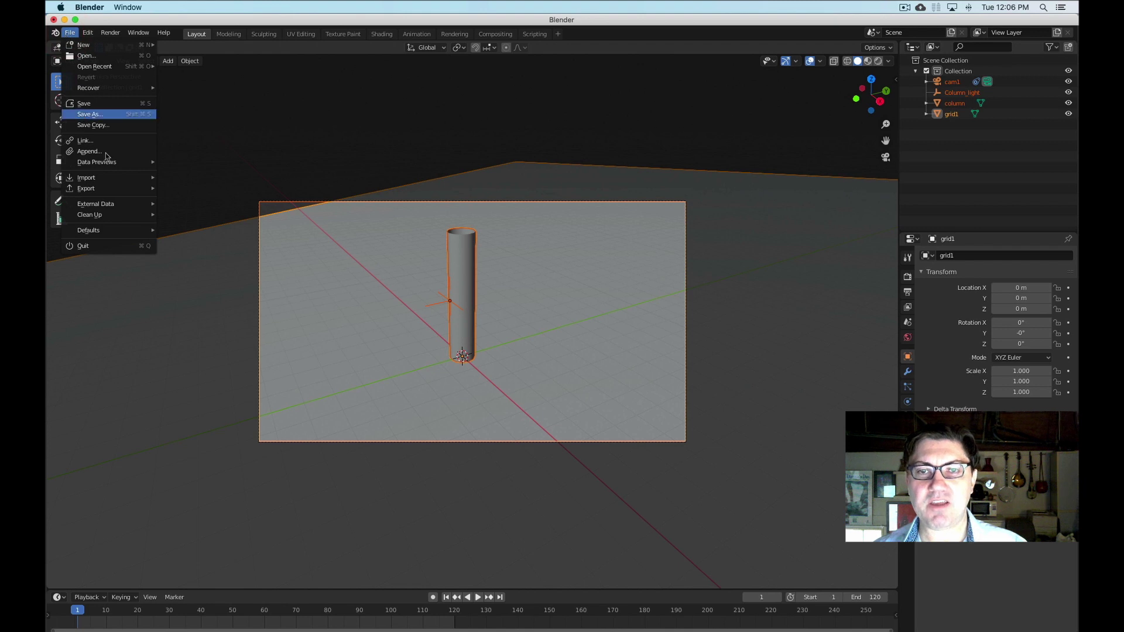
pyautogui.moveTo(109, 189)
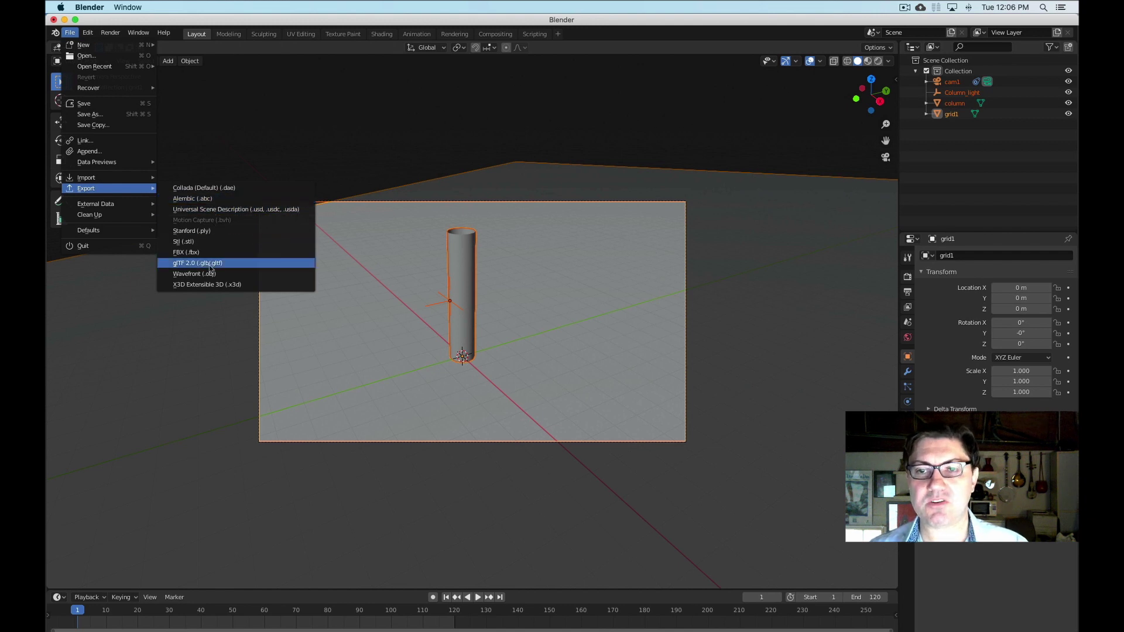
pyautogui.click(212, 152)
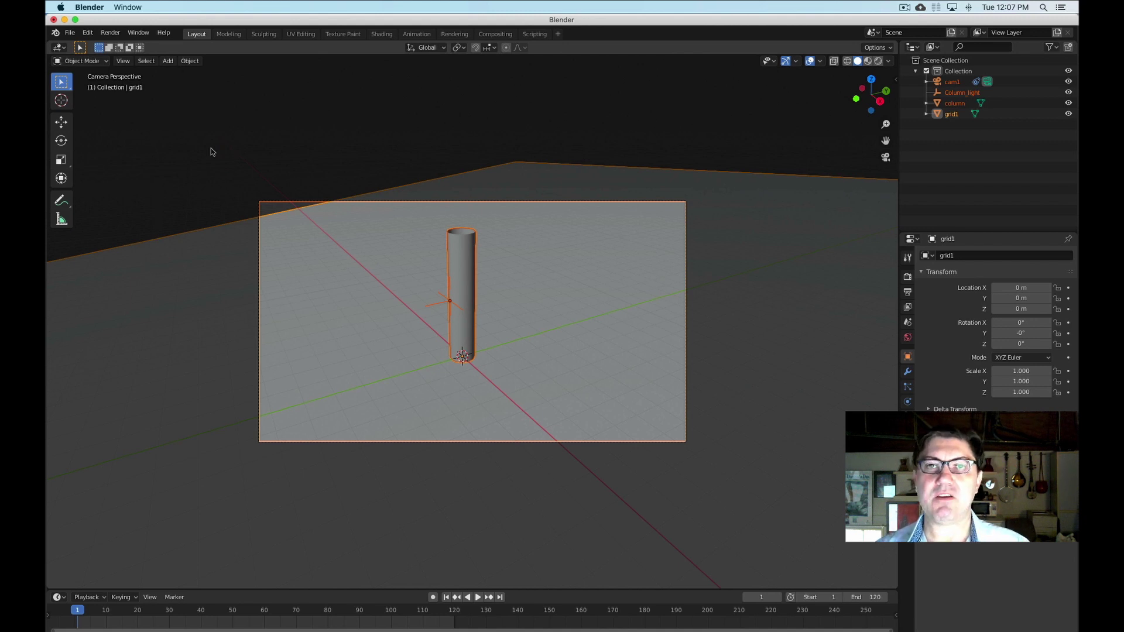
pyautogui.click(89, 34)
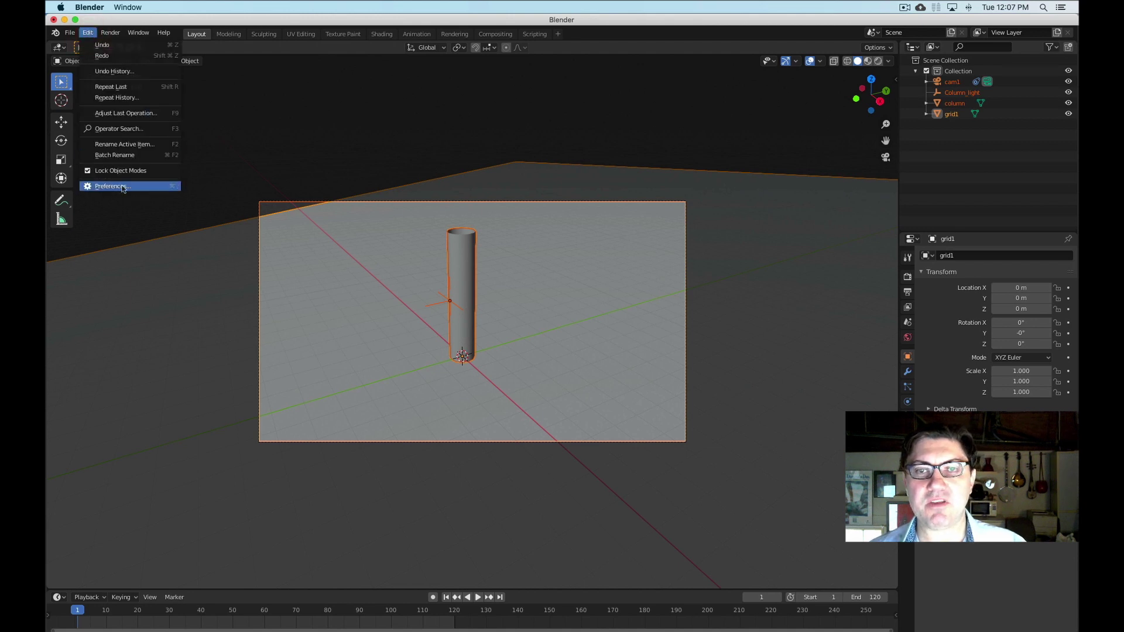
pyautogui.click(121, 187)
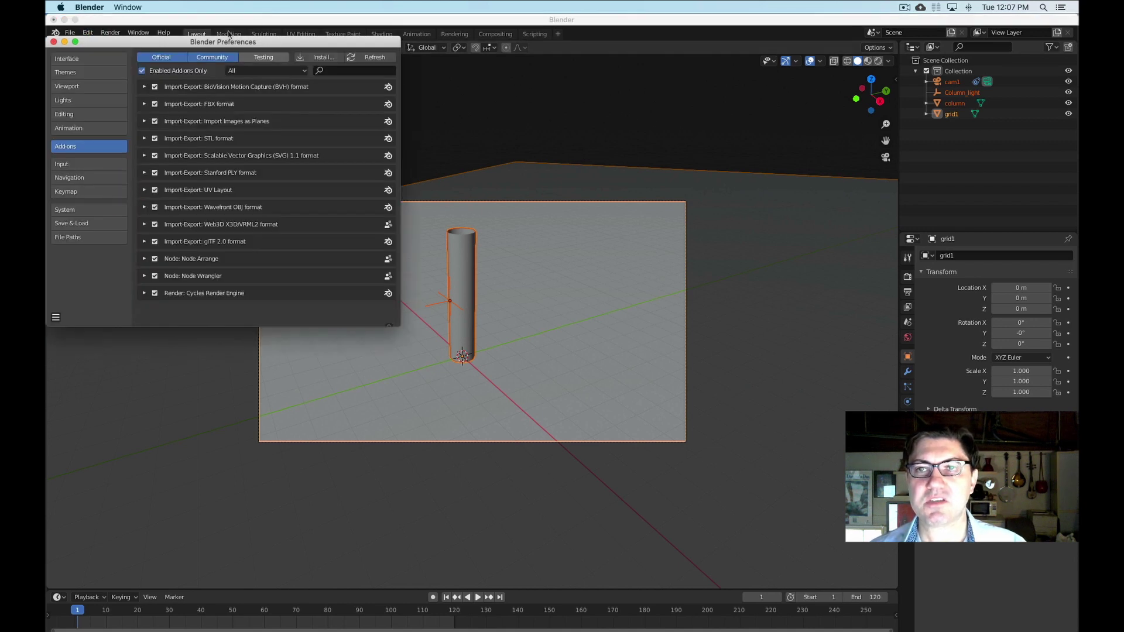
pyautogui.moveTo(261, 45); pyautogui.dragTo(407, 52)
pyautogui.click(228, 123)
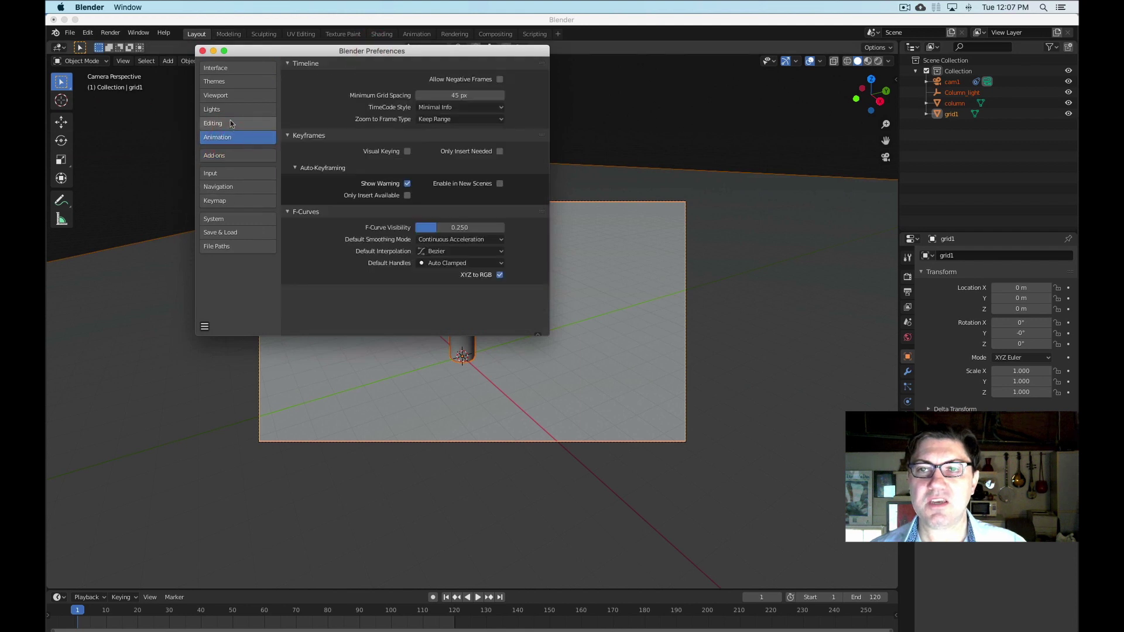
pyautogui.click(227, 155)
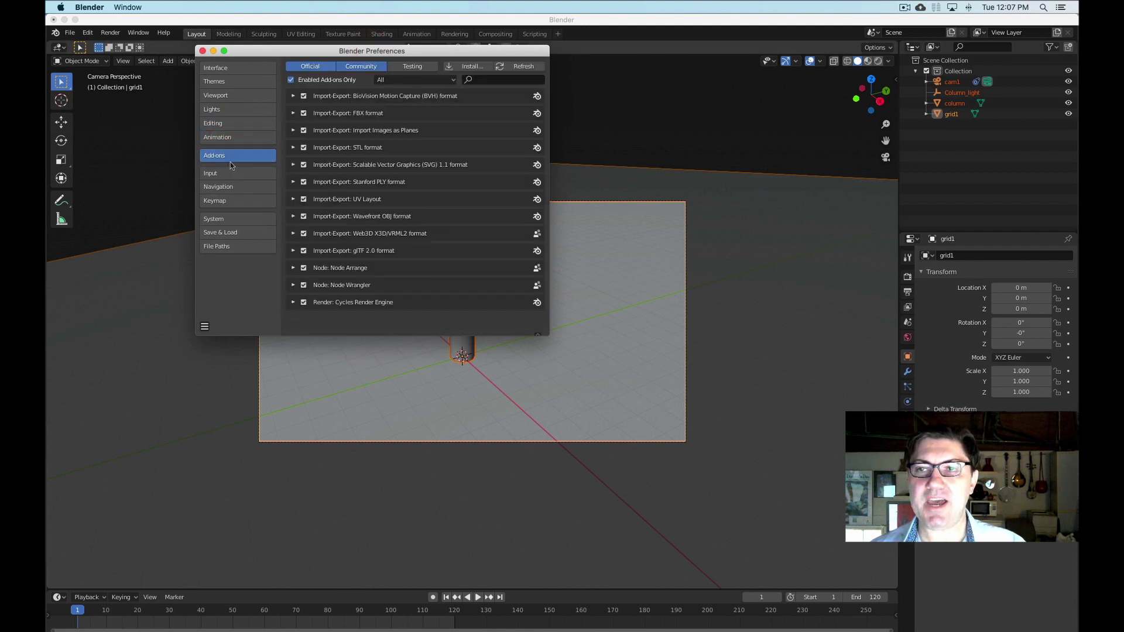
pyautogui.click(494, 79)
pyautogui.write('a')
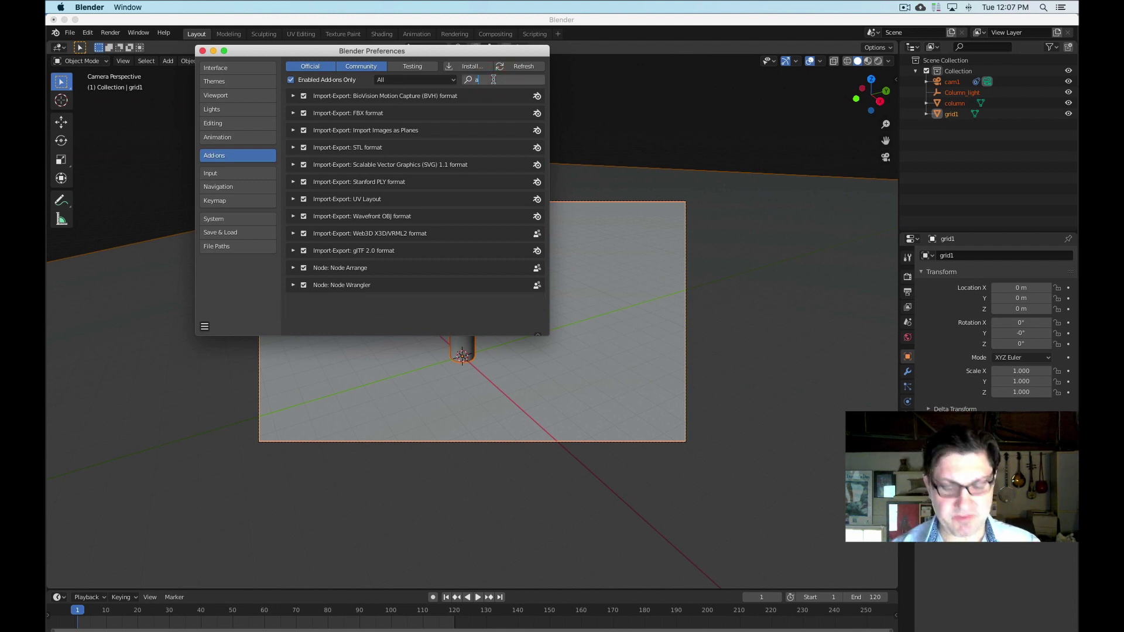
pyautogui.write('ftereffects')
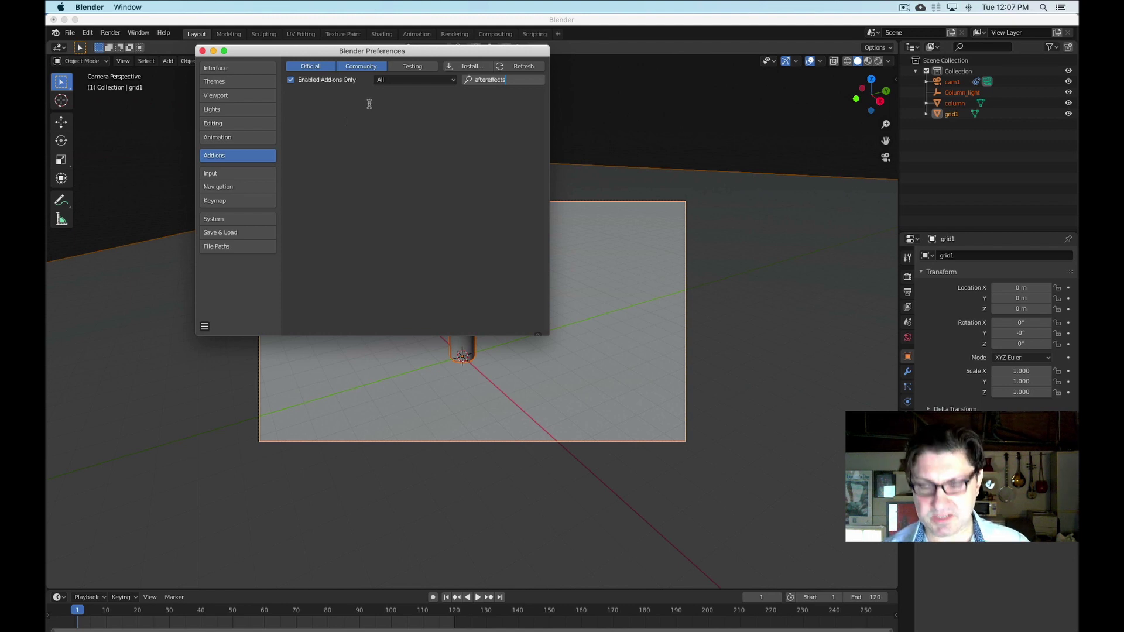
pyautogui.press('BackSpace')
pyautogui.press('BackSpace')
pyautogui.press('BackSpace')
pyautogui.press('BackSpace')
pyautogui.press('BackSpace')
pyautogui.press('BackSpace')
pyautogui.press('BackSpace')
pyautogui.press('BackSpace')
pyautogui.press('BackSpace')
pyautogui.press('BackSpace')
pyautogui.press('BackSpace')
pyautogui.press('BackSpace')
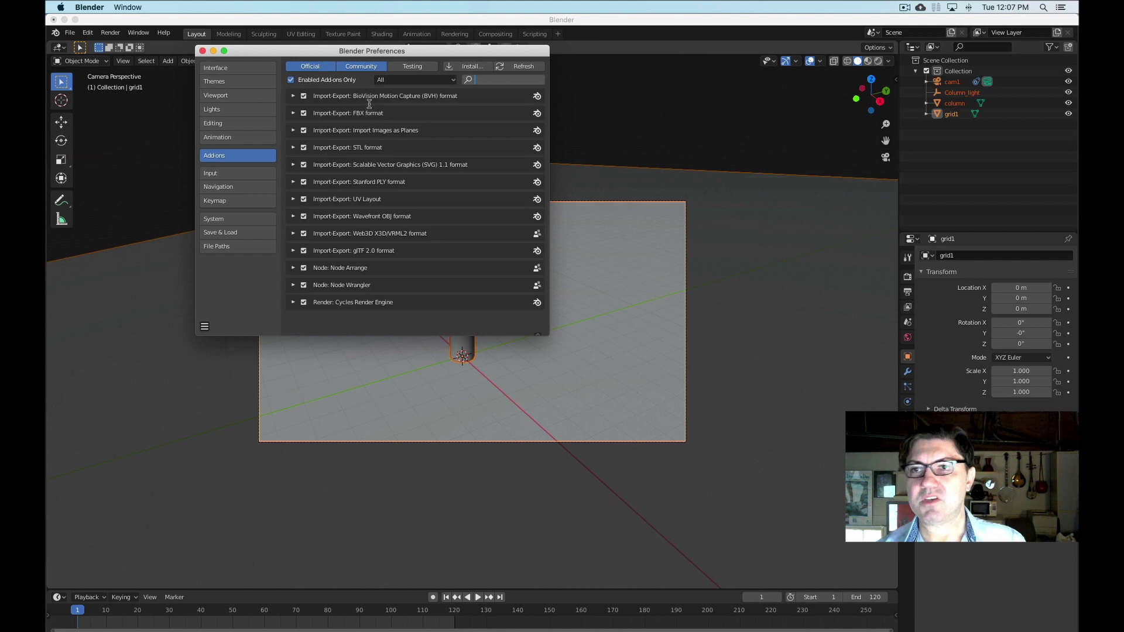
# - Close the preferences and scroll the Add-ons Contrib list to io_export_after_effects.py
pyautogui.click(203, 52)
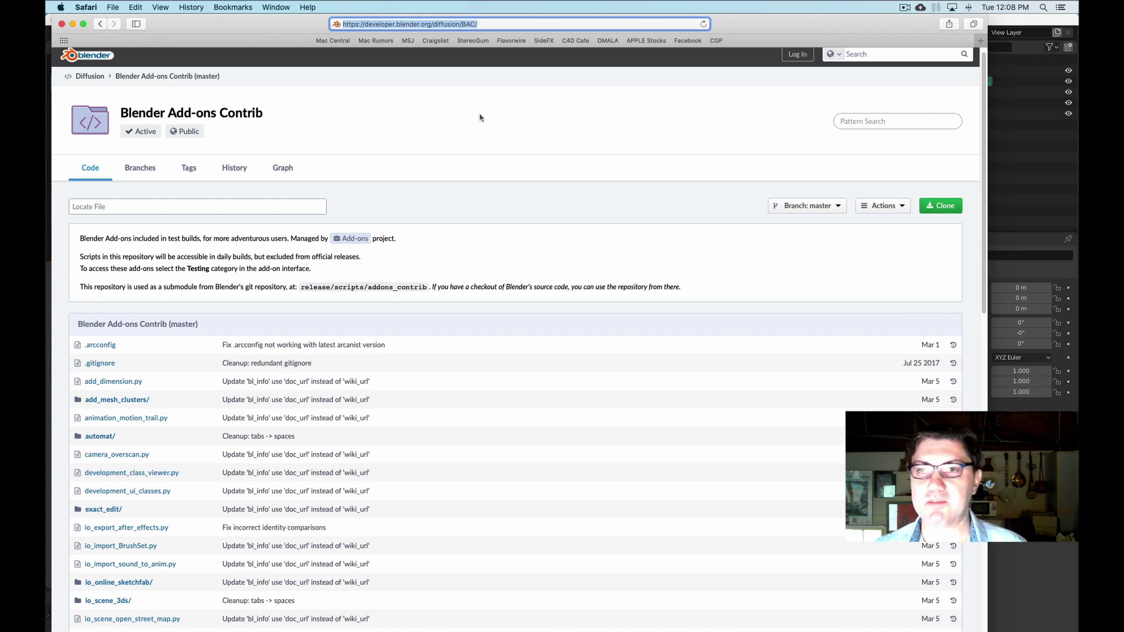
pyautogui.click(446, 119)
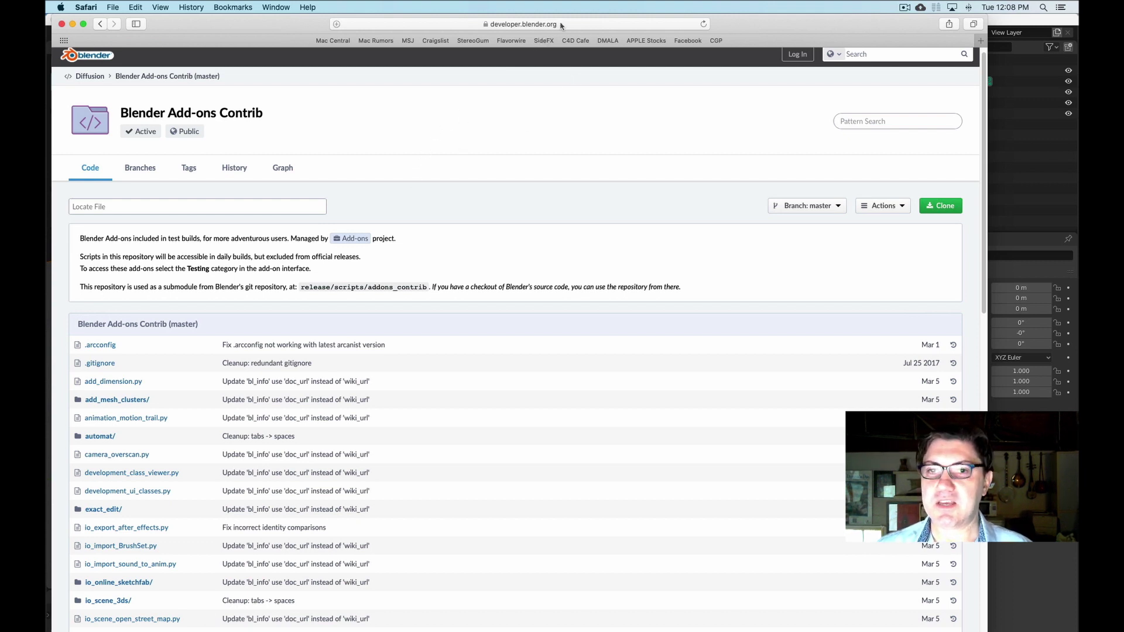
pyautogui.scroll(-5, 459, 371)
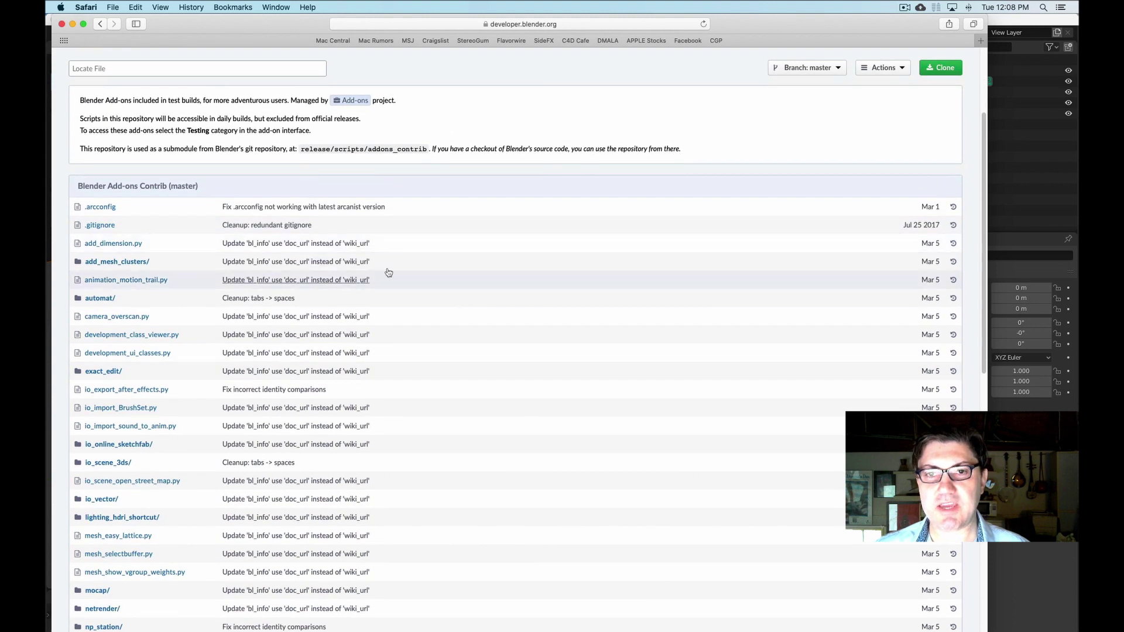
pyautogui.scroll(-10, 501, 366)
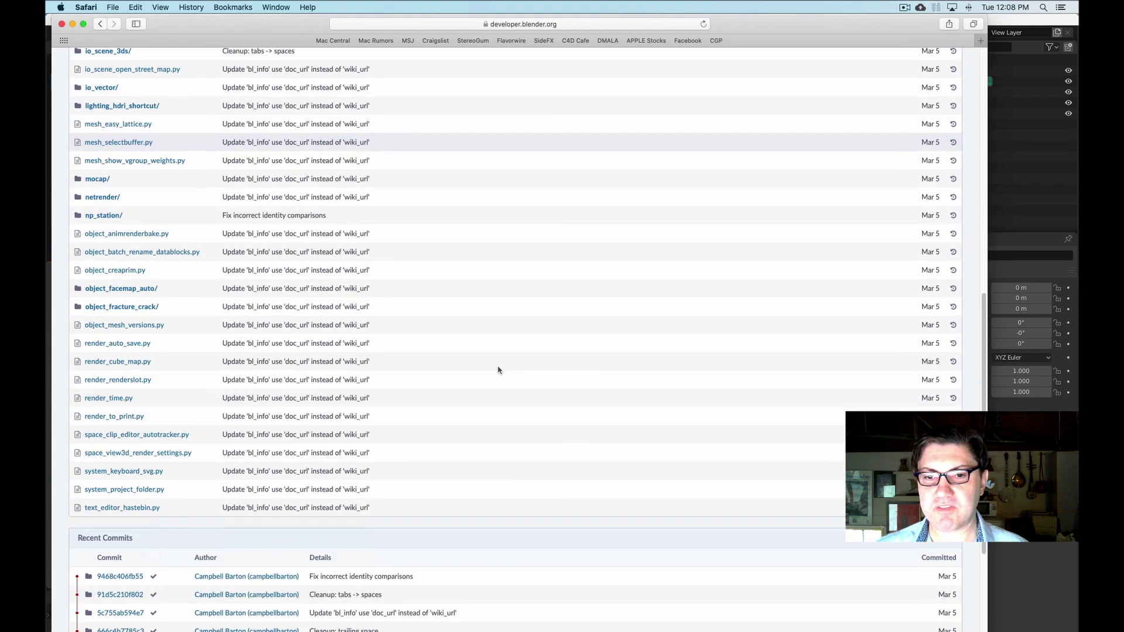
pyautogui.scroll(-3, 498, 370)
pyautogui.scroll(7, 499, 369)
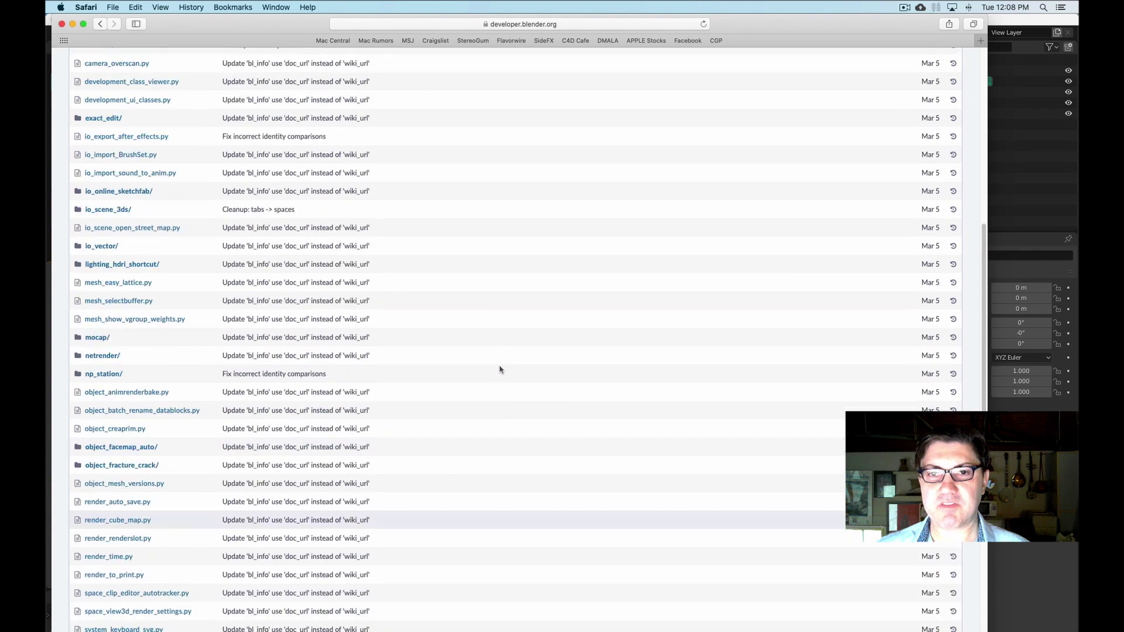
pyautogui.scroll(8, 499, 370)
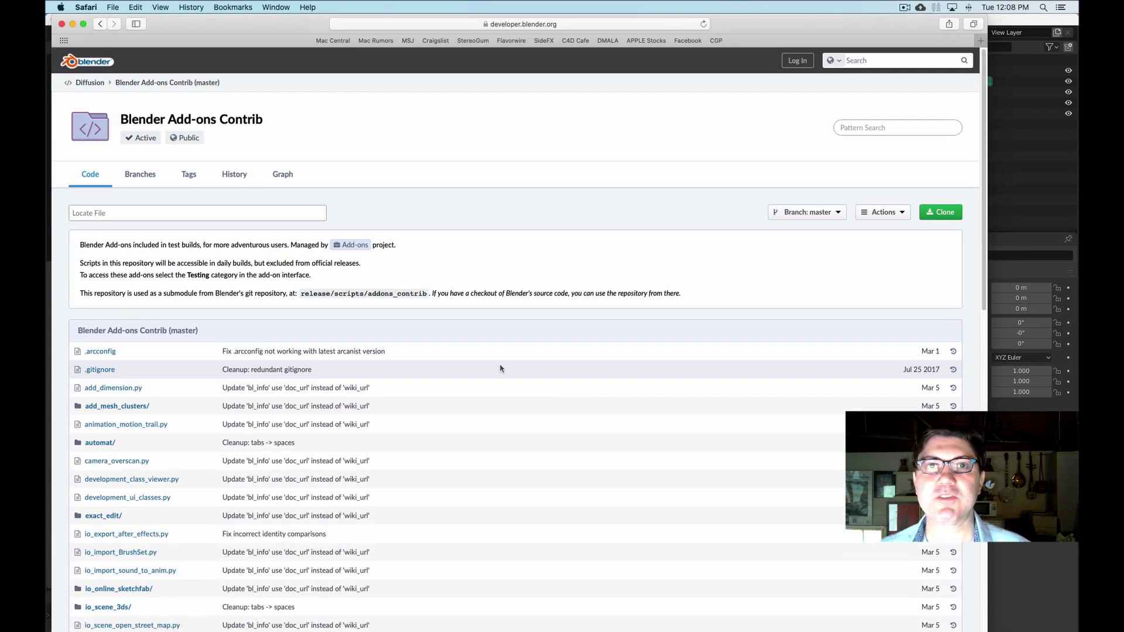
pyautogui.scroll(-5, 498, 404)
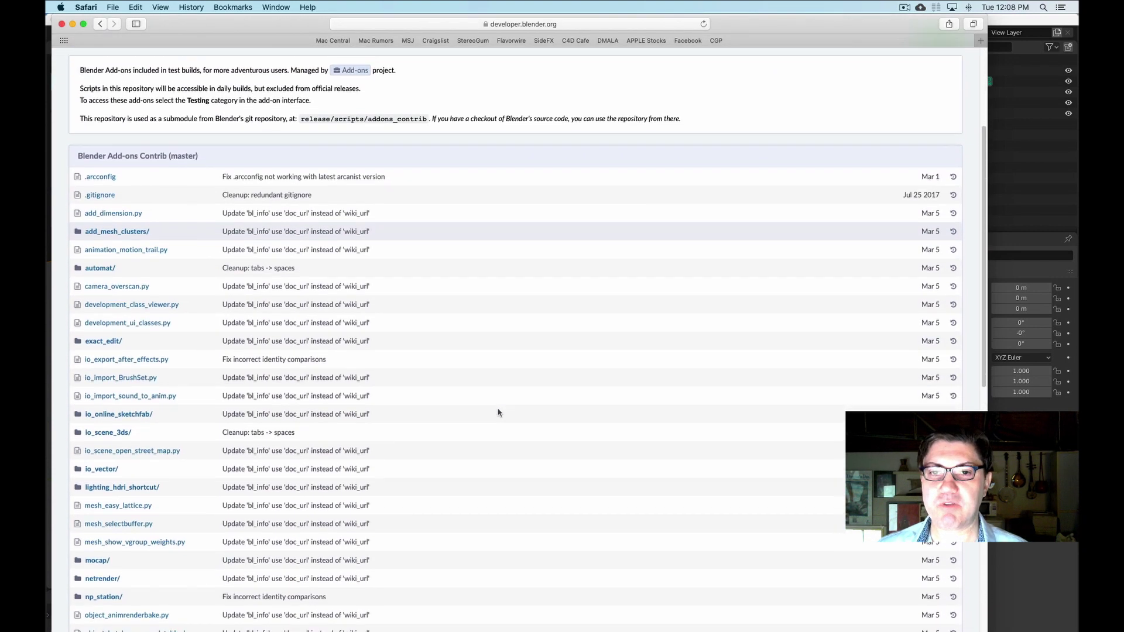
pyautogui.scroll(-2, 485, 303)
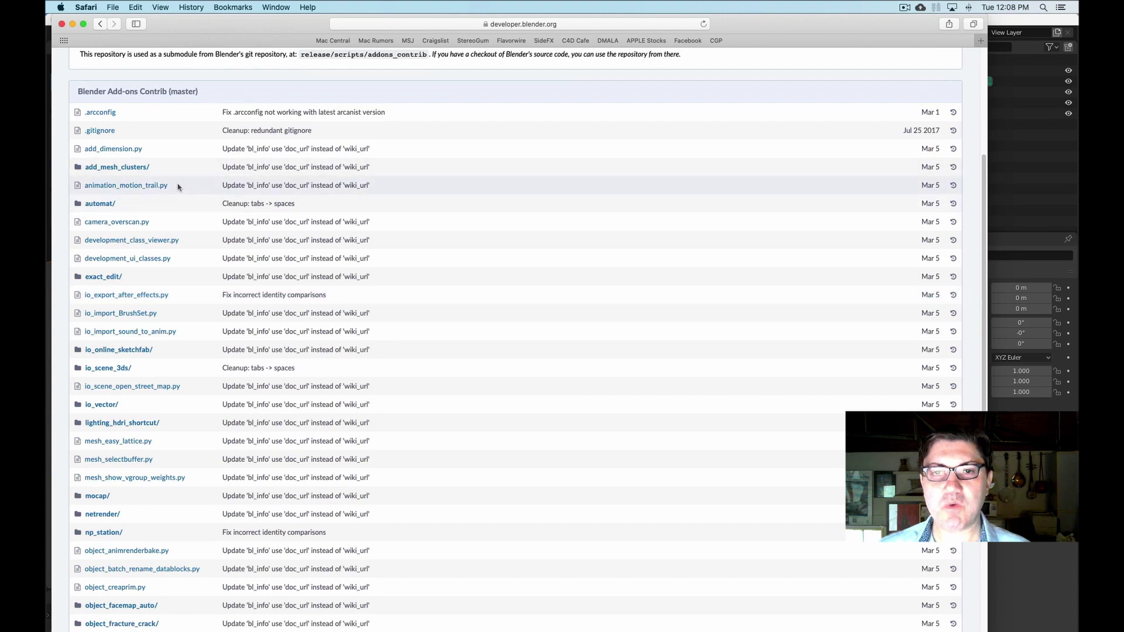
# - Open io_export_after_effects.py, switch to its raw file view, and download it
pyautogui.click(121, 297)
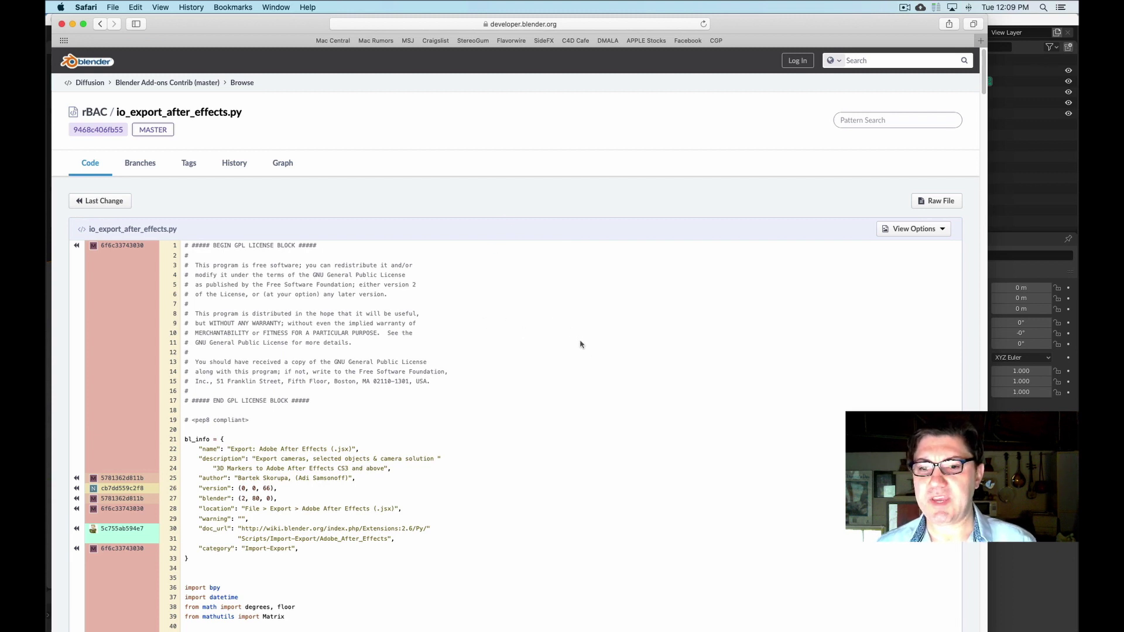
pyautogui.scroll(-3, 580, 351)
pyautogui.scroll(-6, 580, 351)
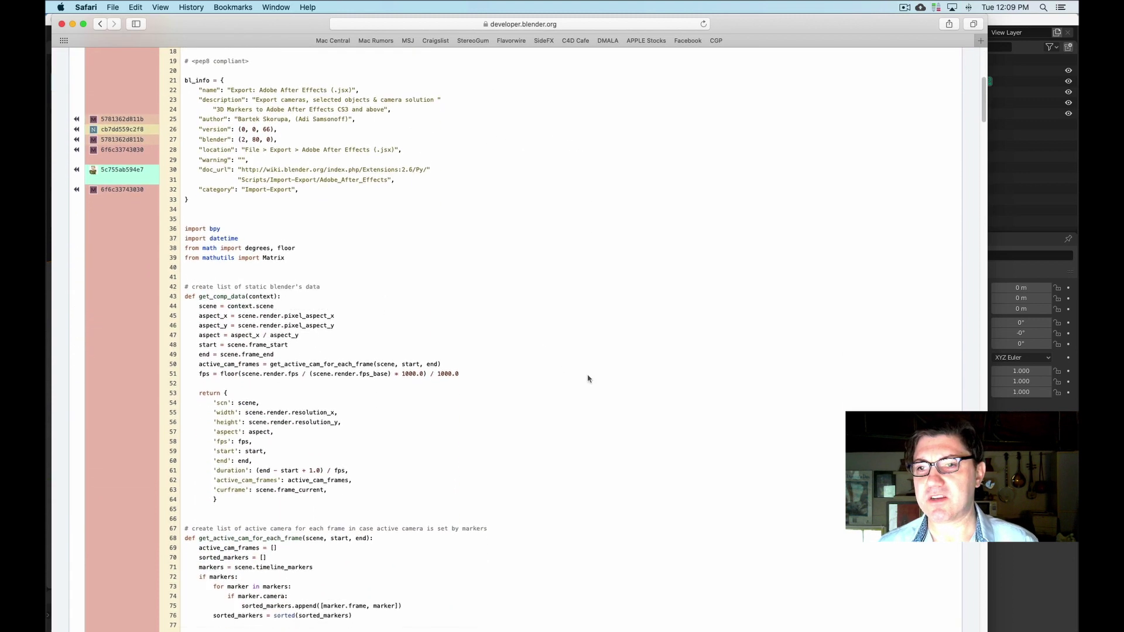
pyautogui.scroll(-3, 577, 366)
pyautogui.scroll(10, 576, 361)
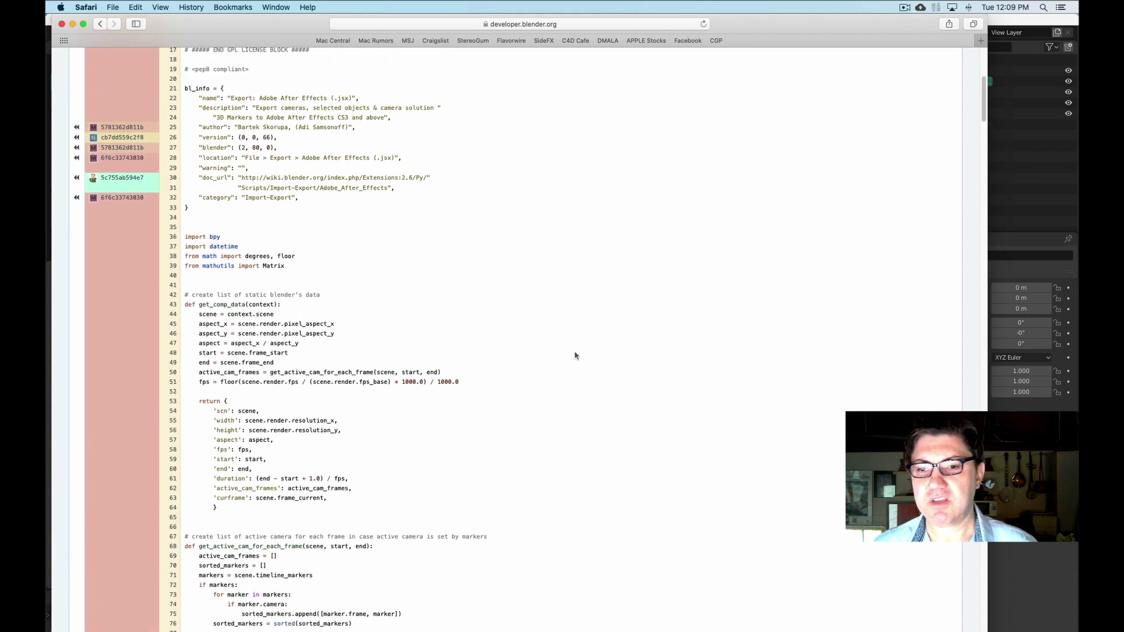
pyautogui.scroll(3, 576, 359)
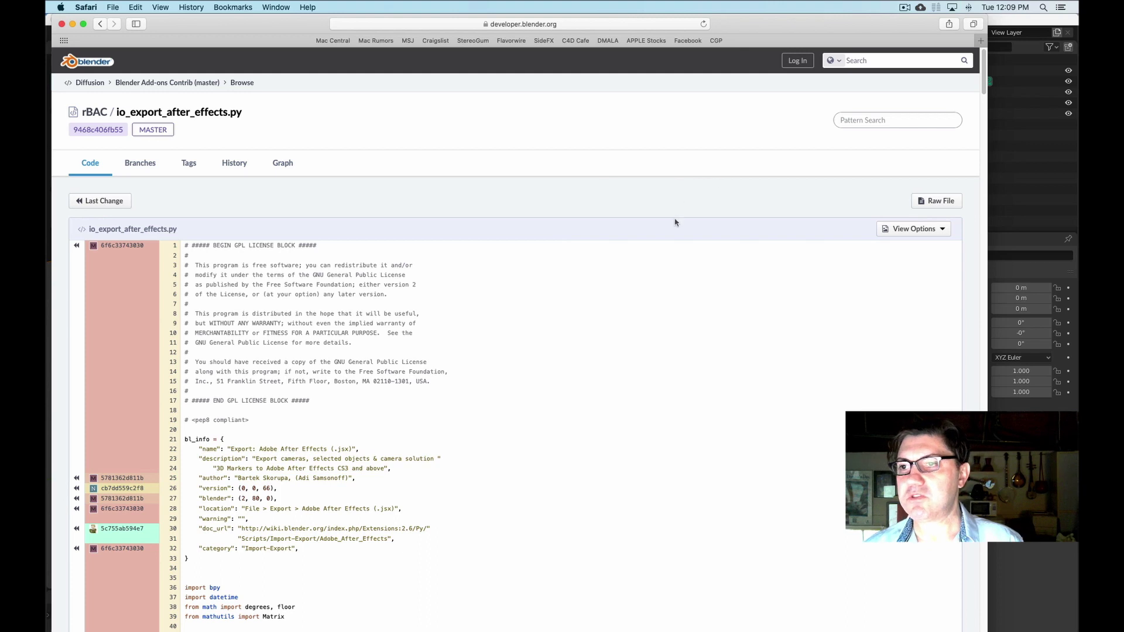
pyautogui.click(941, 202)
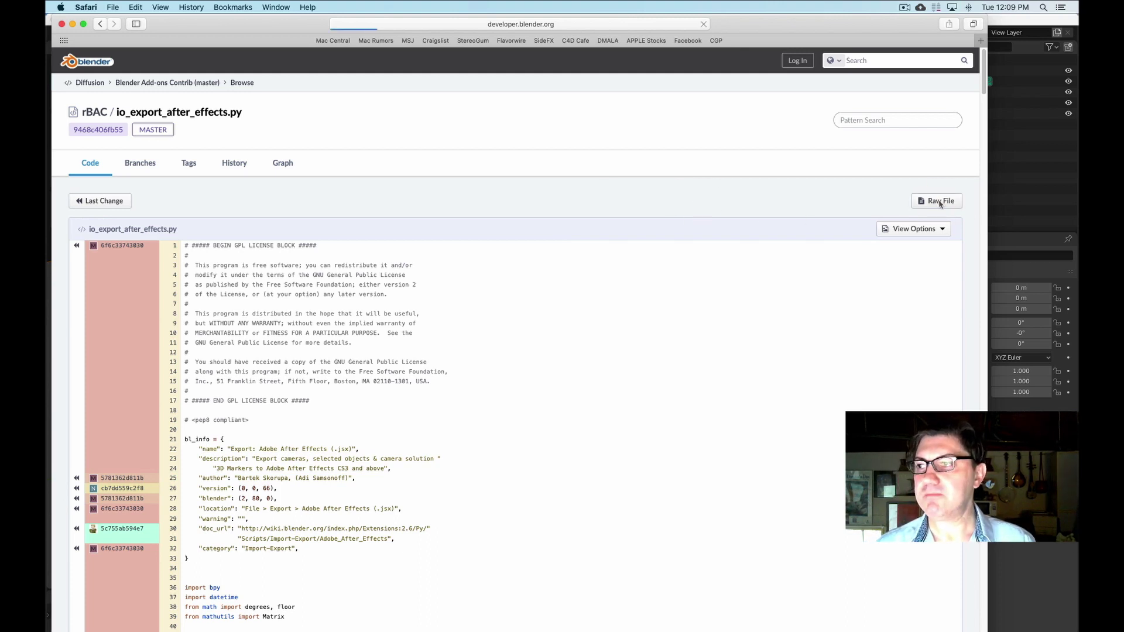
pyautogui.click(842, 179)
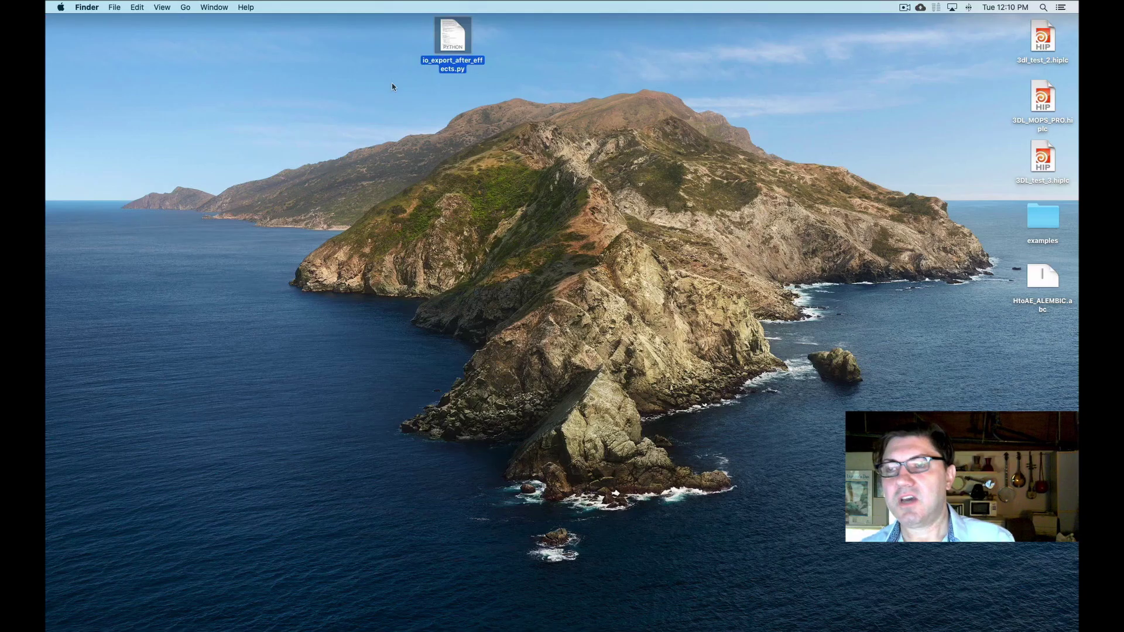
# - Switch from the browser to Blender and open Preferences from the Edit menu
pyautogui.click(391, 82)
pyautogui.press('super+Tab')
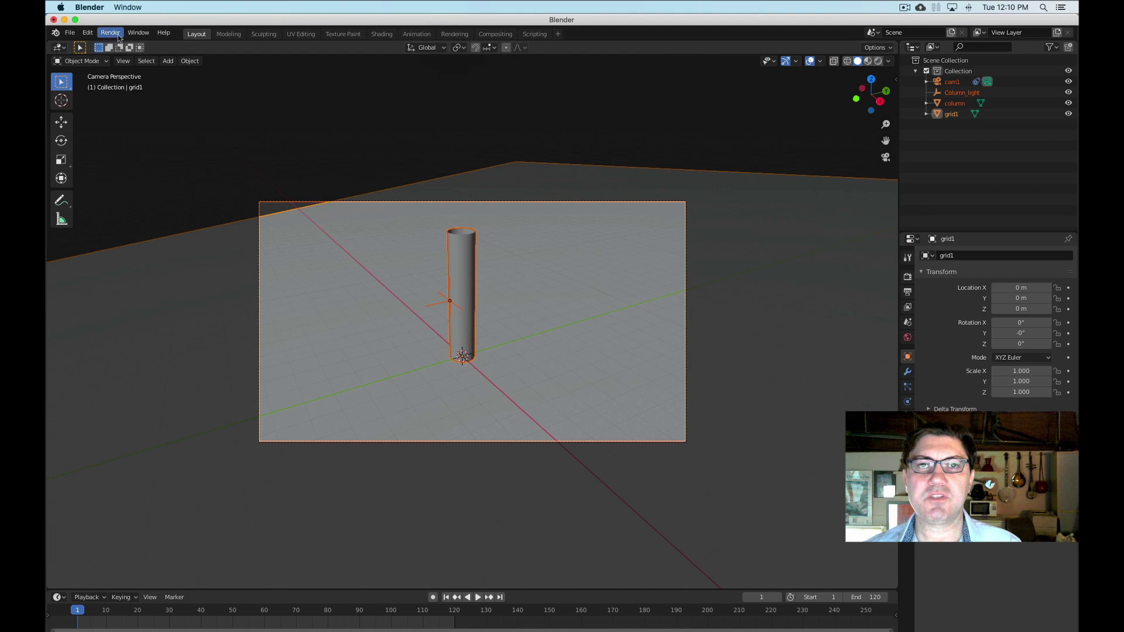
pyautogui.click(88, 34)
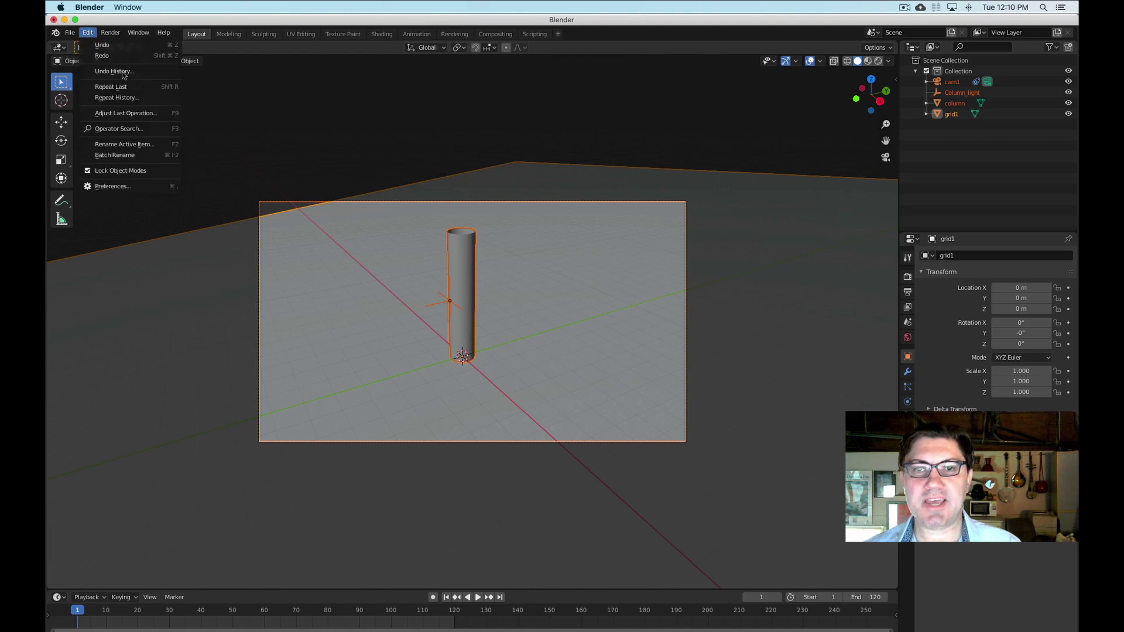
pyautogui.click(130, 192)
pyautogui.moveTo(233, 44); pyautogui.dragTo(349, 59)
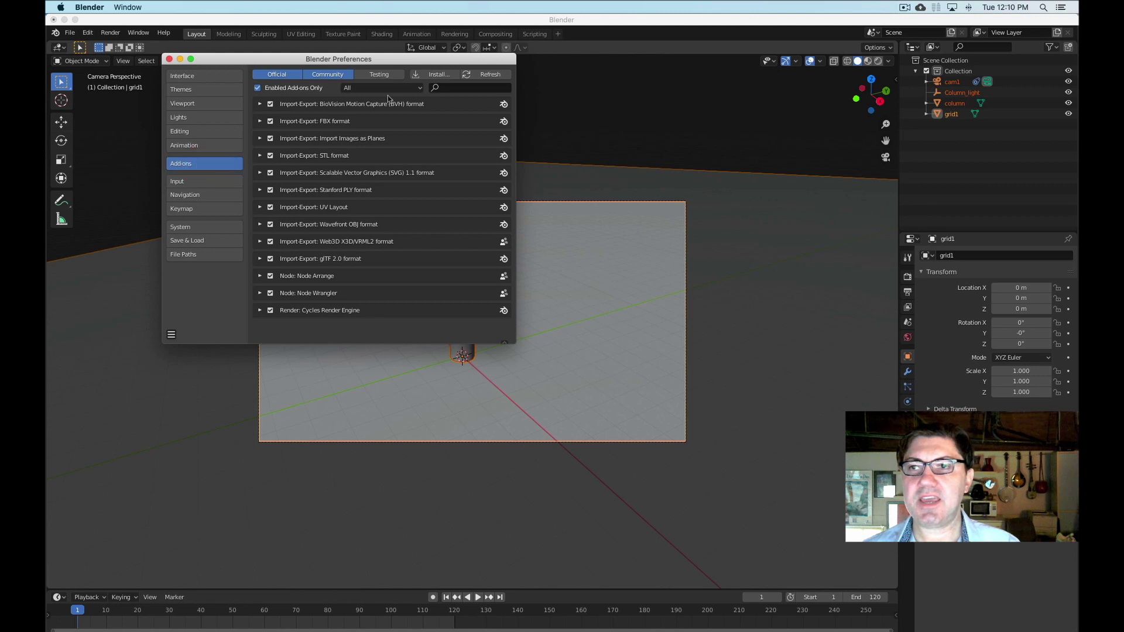
# - Install io_export_after_effects.py from the Desktop as a Blender add-on
pyautogui.click(425, 76)
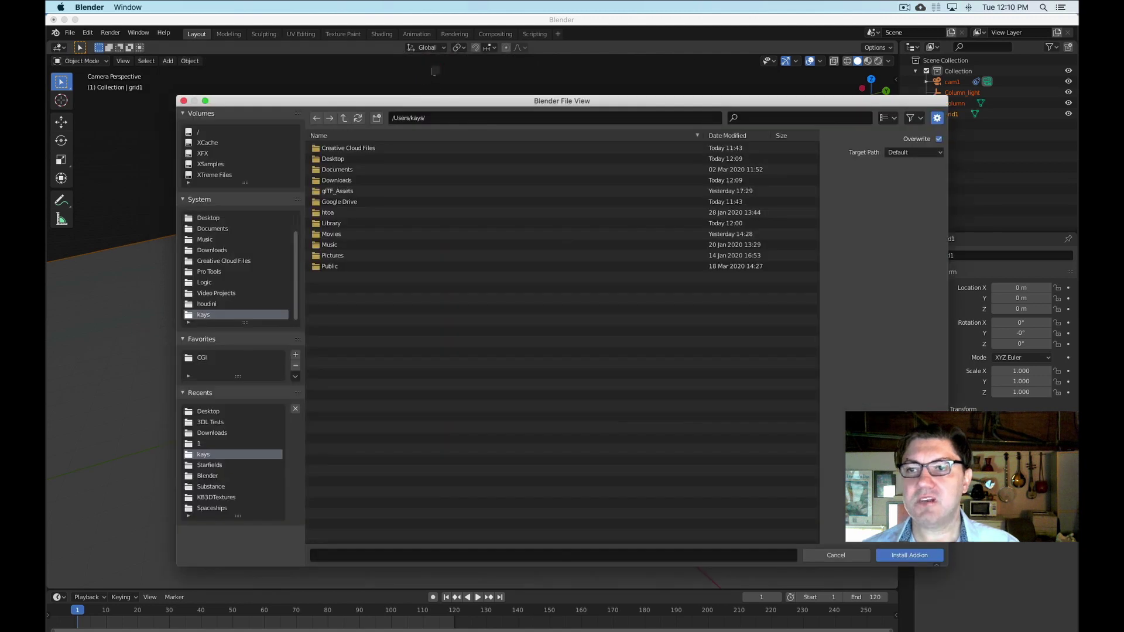
pyautogui.doubleClick(332, 159)
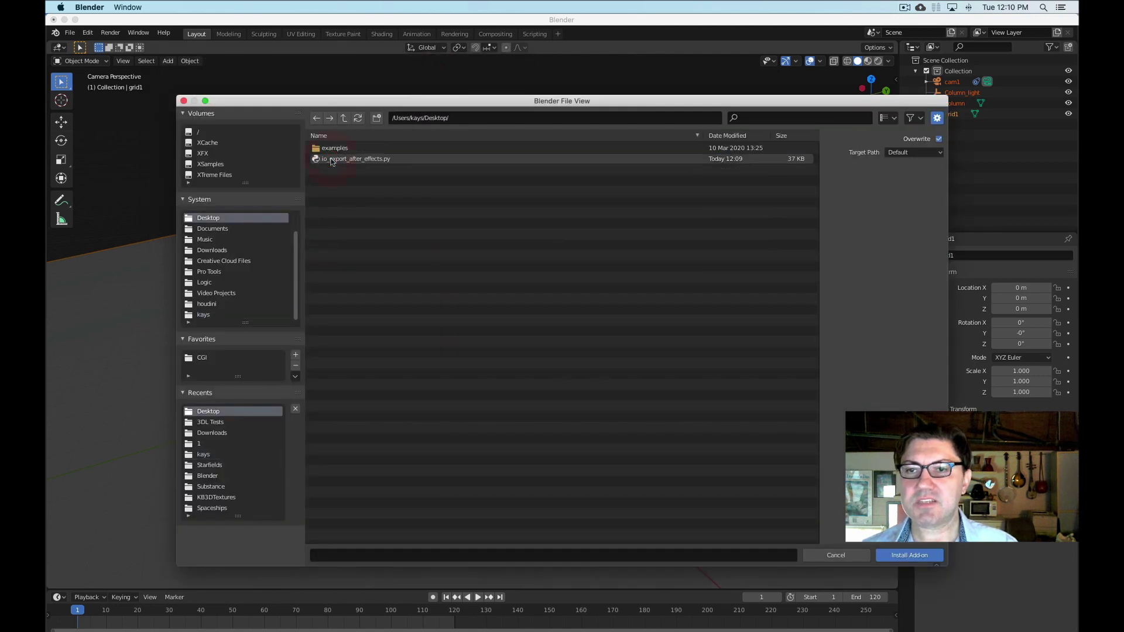
pyautogui.click(363, 159)
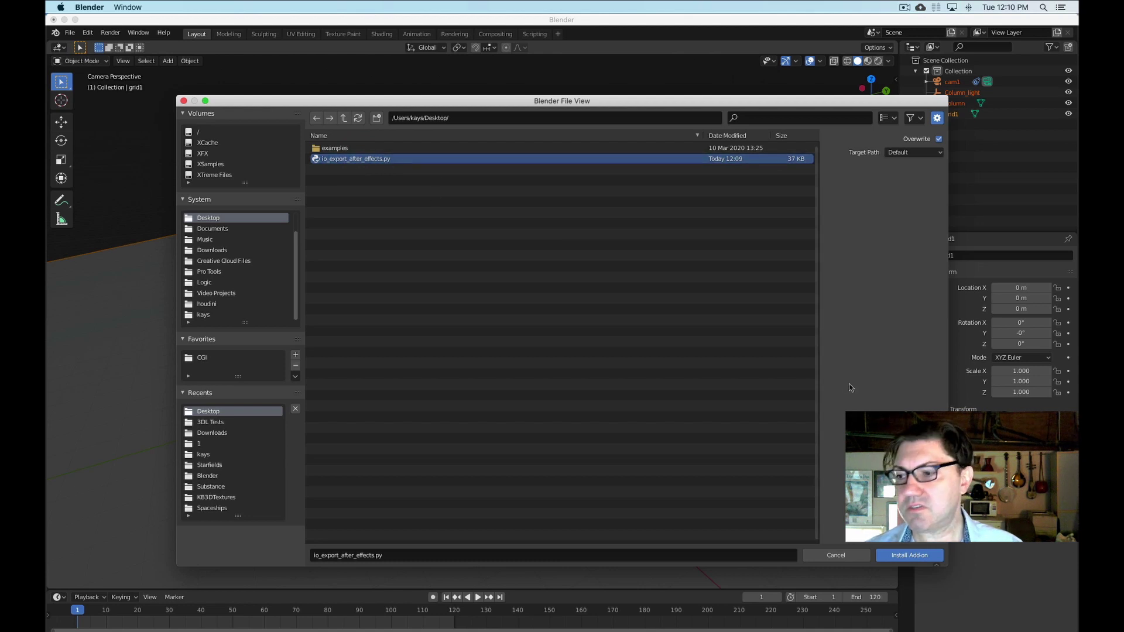
pyautogui.click(911, 555)
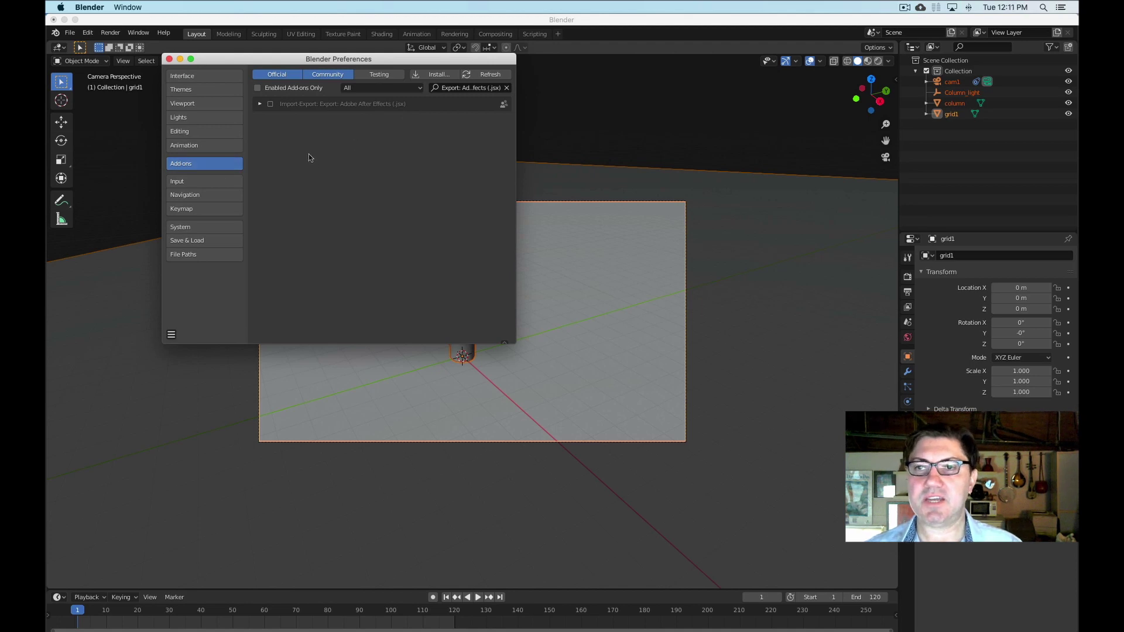
# - Enable the Import-Export: Adobe After Effects (.jsx) add-on and close Preferences
pyautogui.click(271, 105)
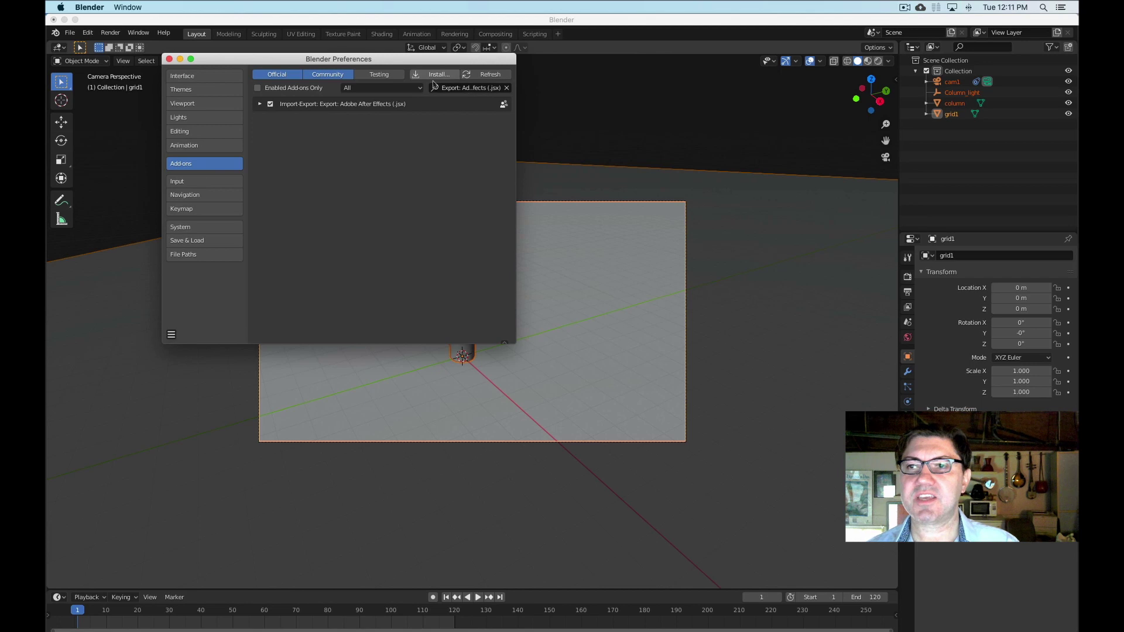
pyautogui.click(170, 58)
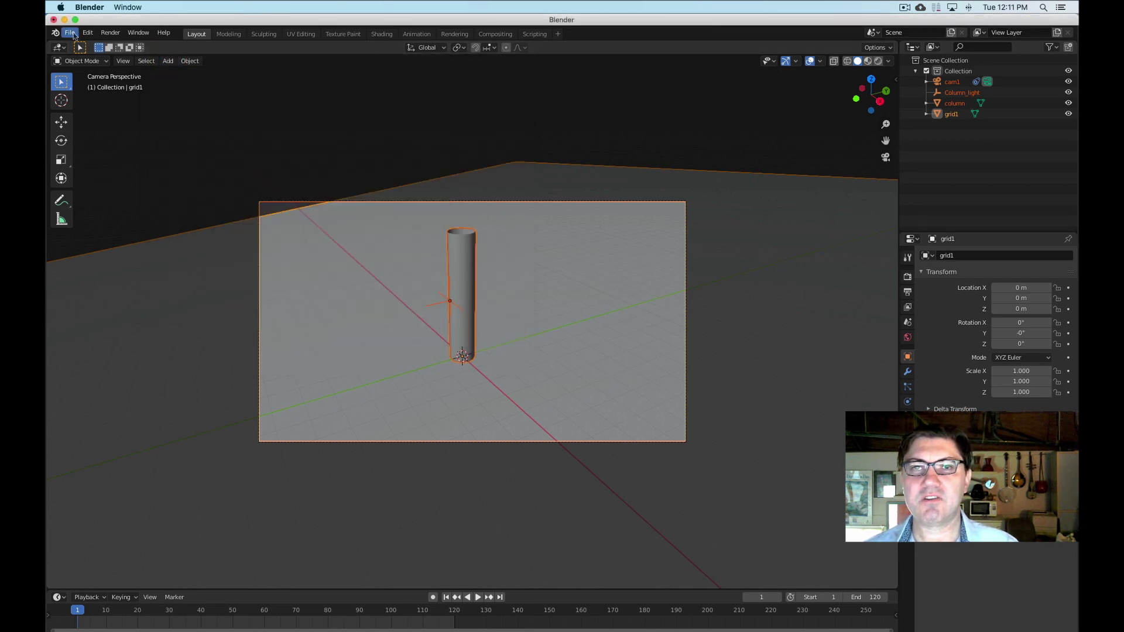
# - Show the File > Export submenu, which now lists Adobe After Effects (.jsx)
pyautogui.click(72, 33)
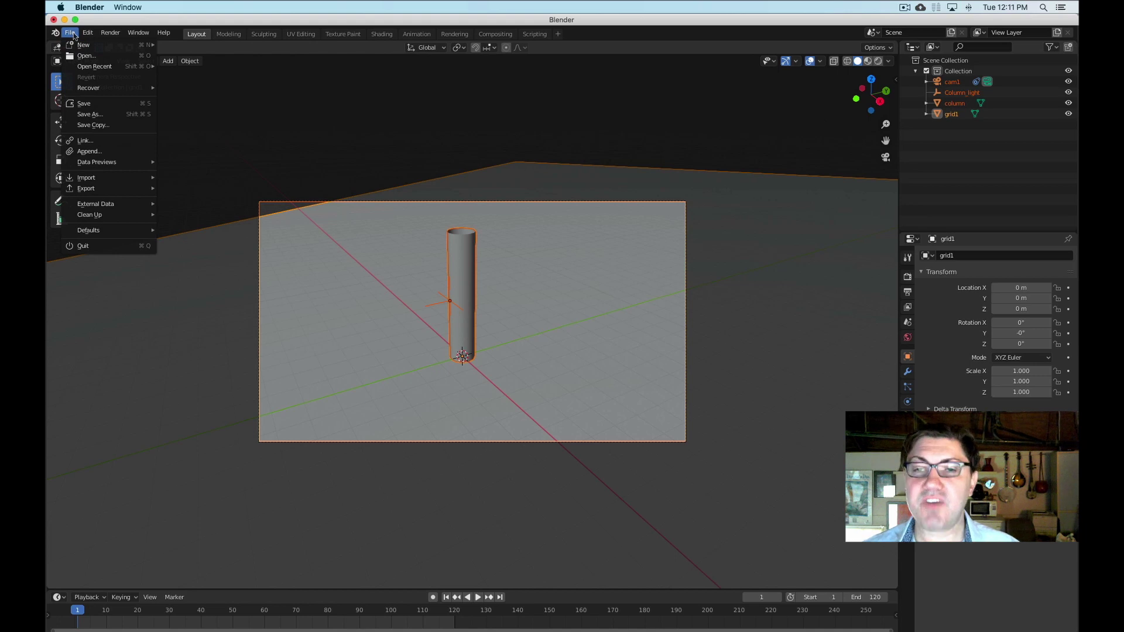
pyautogui.moveTo(130, 187)
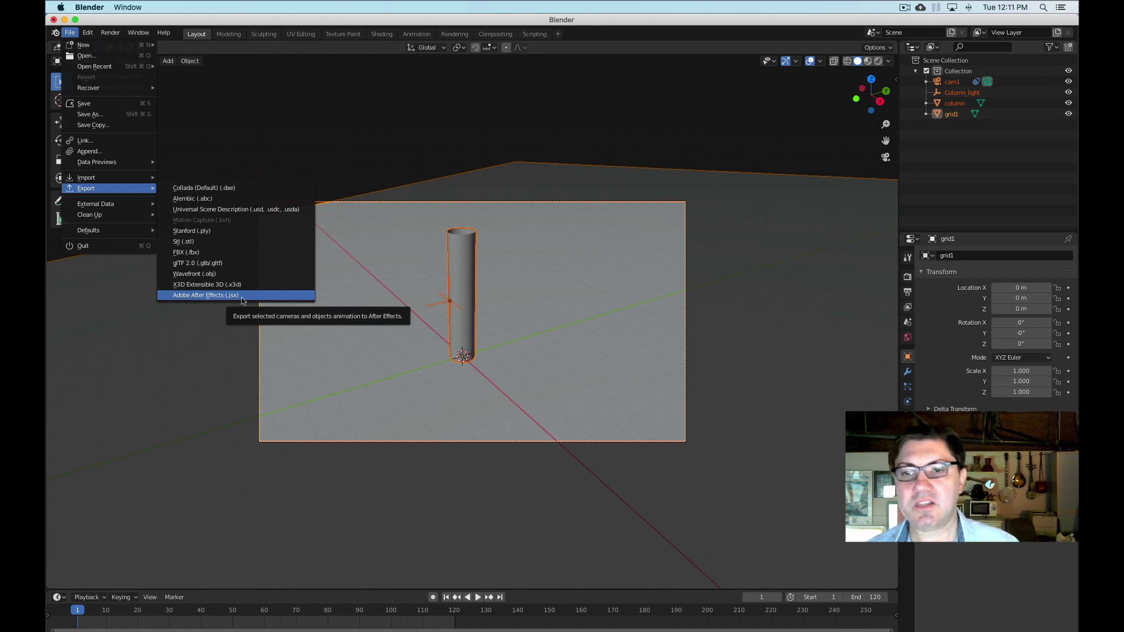
# - Start an Adobe After Effects (.jsx) export targeting the Desktop folder
pyautogui.click(198, 296)
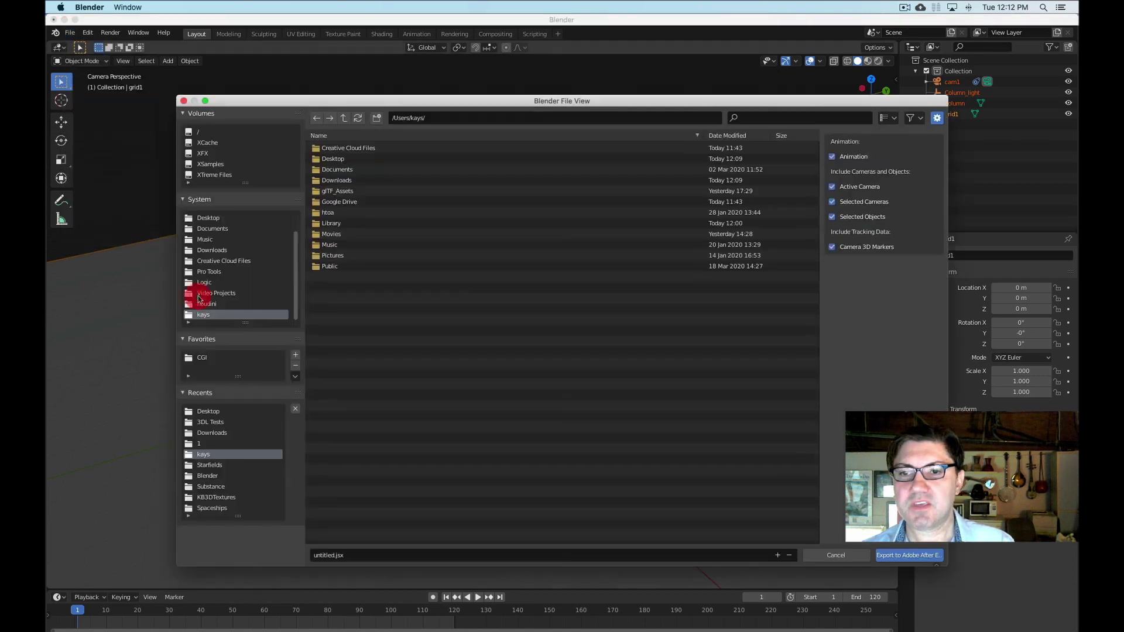
pyautogui.press('super')
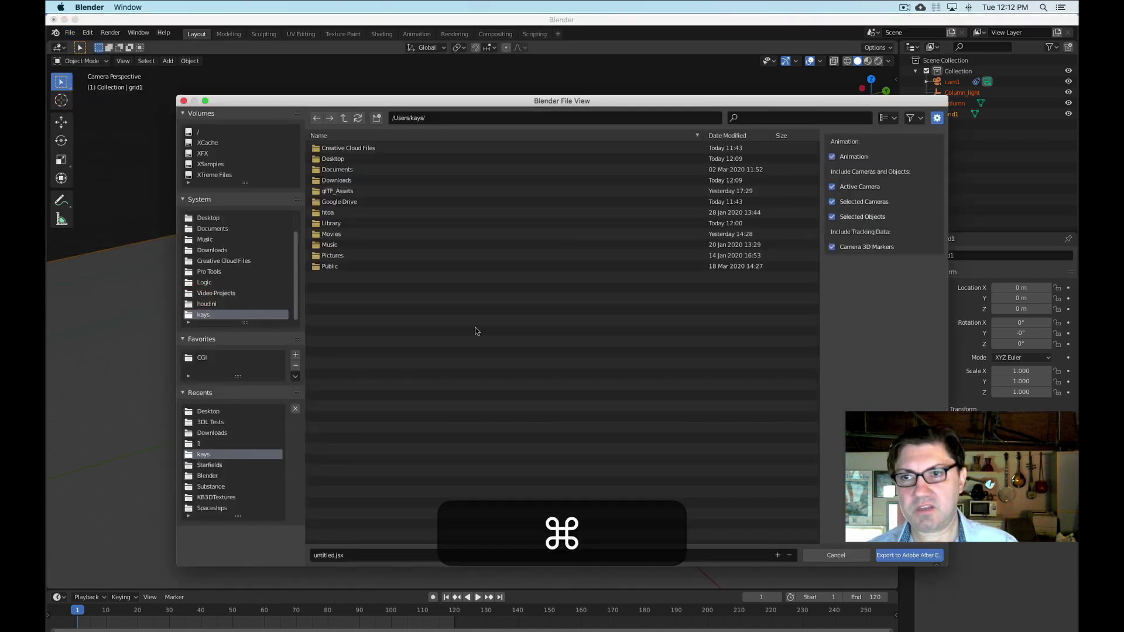
pyautogui.doubleClick(333, 159)
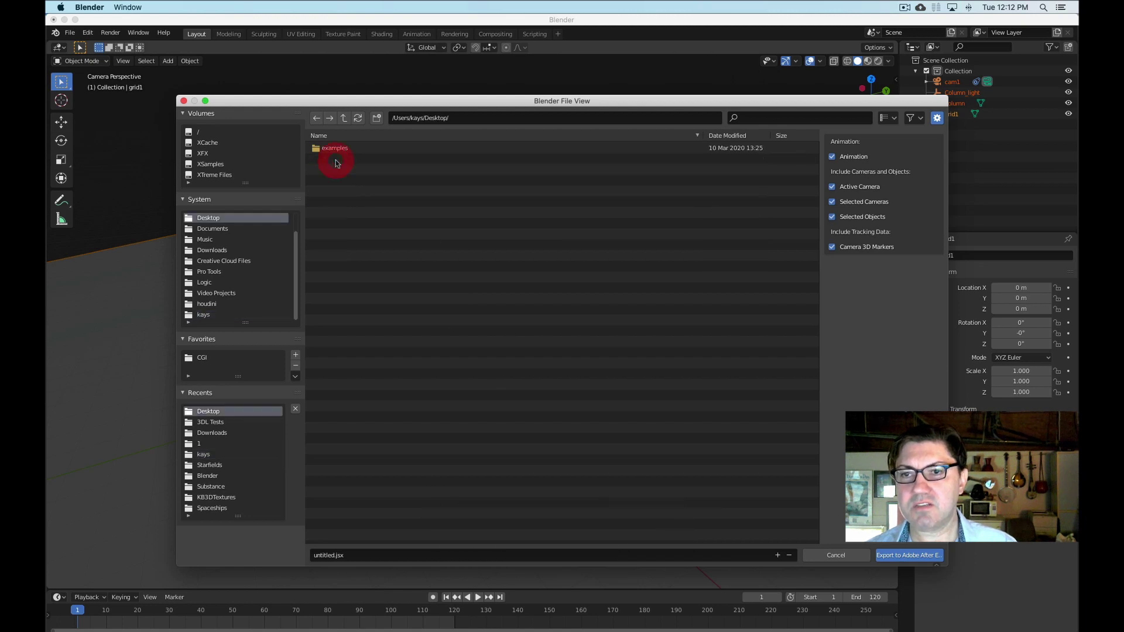
# - Replace the default file name with HtoAE_BLENDAR and export the .jsx
pyautogui.click(332, 555)
pyautogui.click(333, 555)
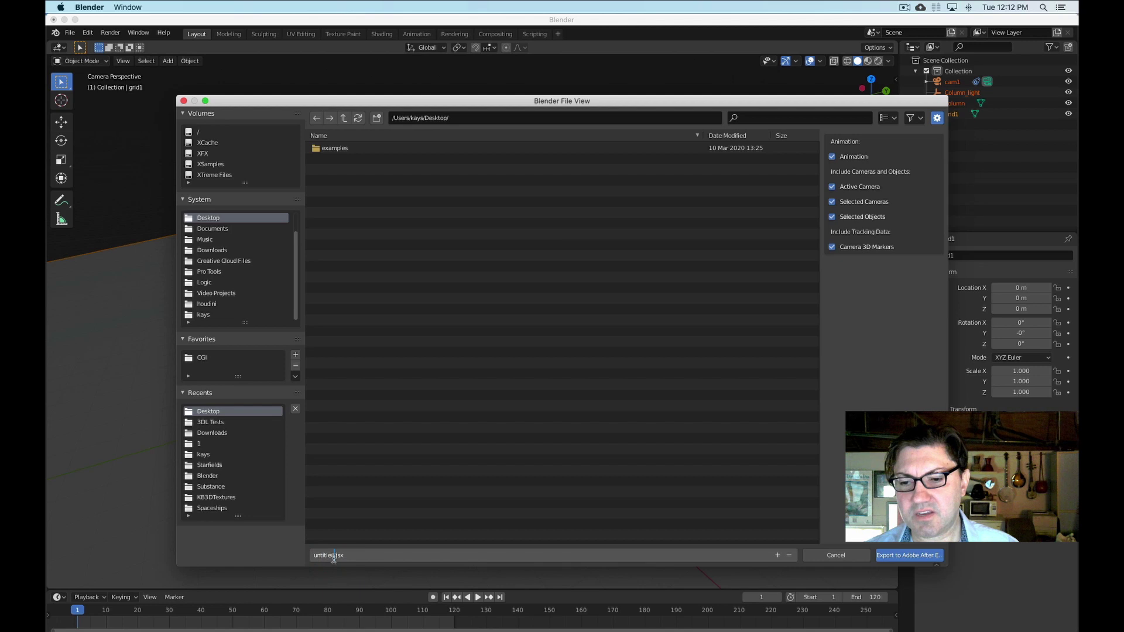
pyautogui.moveTo(334, 557); pyautogui.dragTo(306, 562)
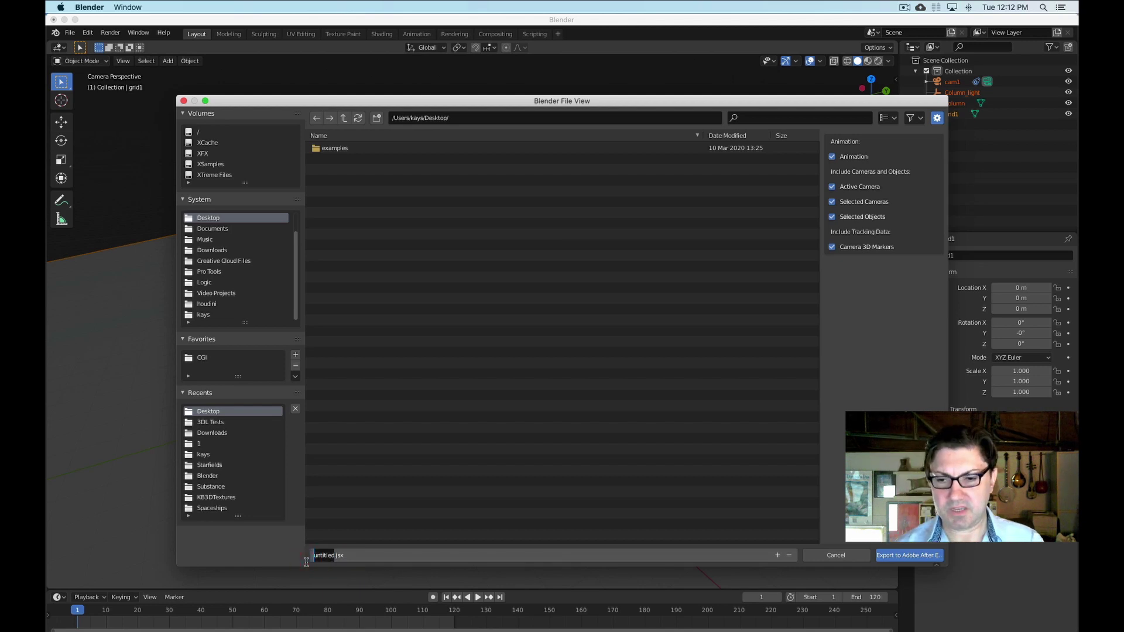
pyautogui.press('BackSpace')
pyautogui.press('BackSpace')
pyautogui.press('BackSpace')
pyautogui.press('BackSpace')
pyautogui.press('BackSpace')
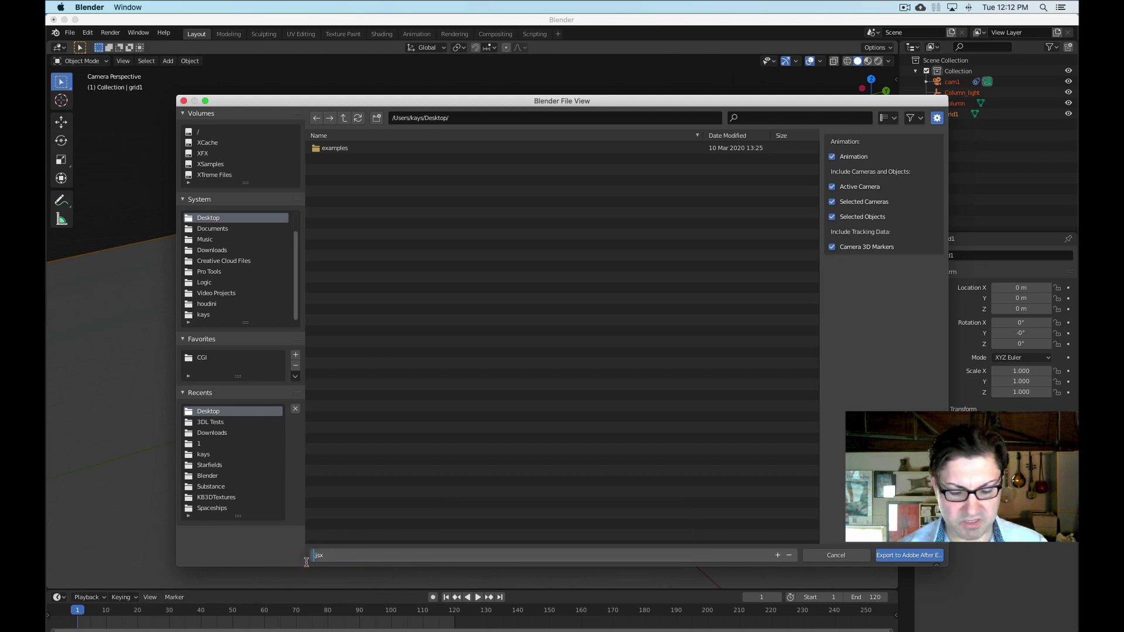
pyautogui.write('HtoAE_')
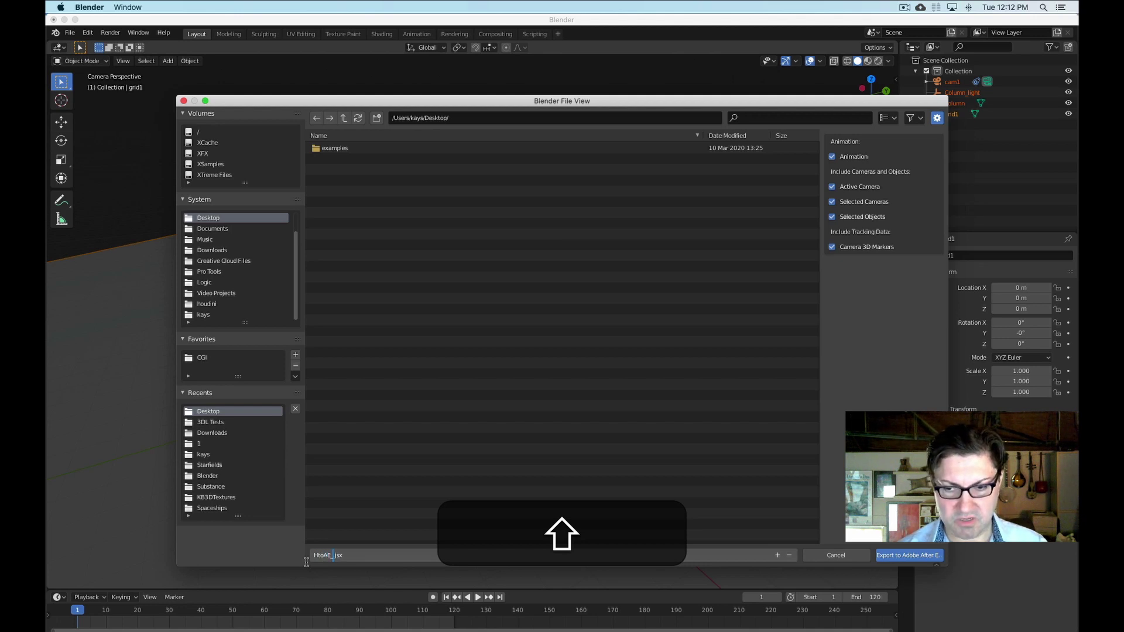
pyautogui.write('Bl')
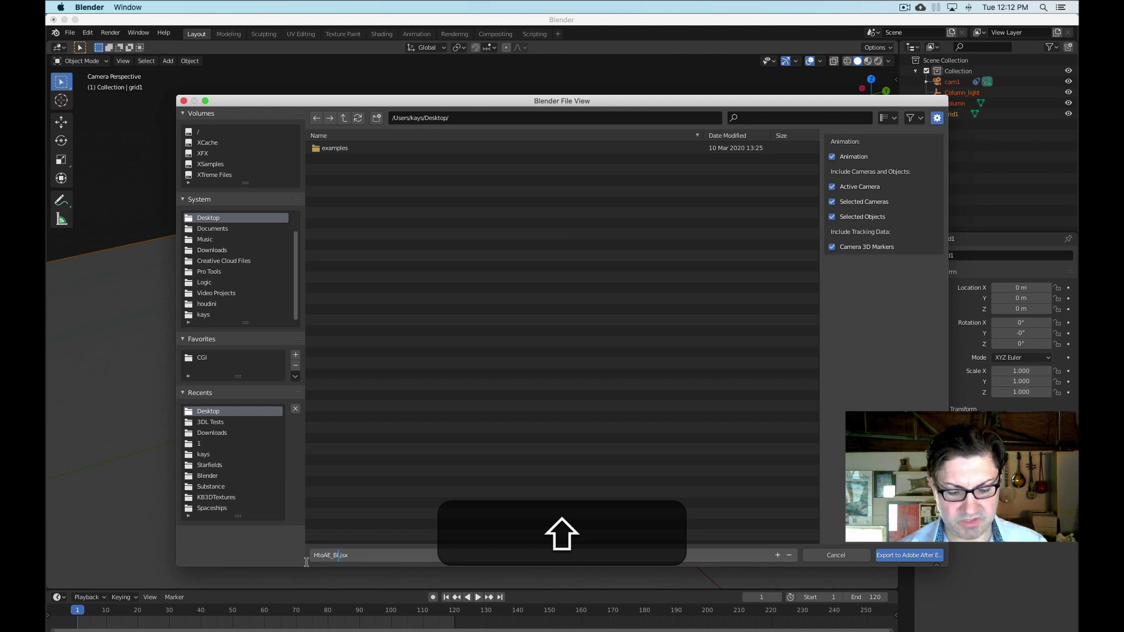
pyautogui.press('BackSpace')
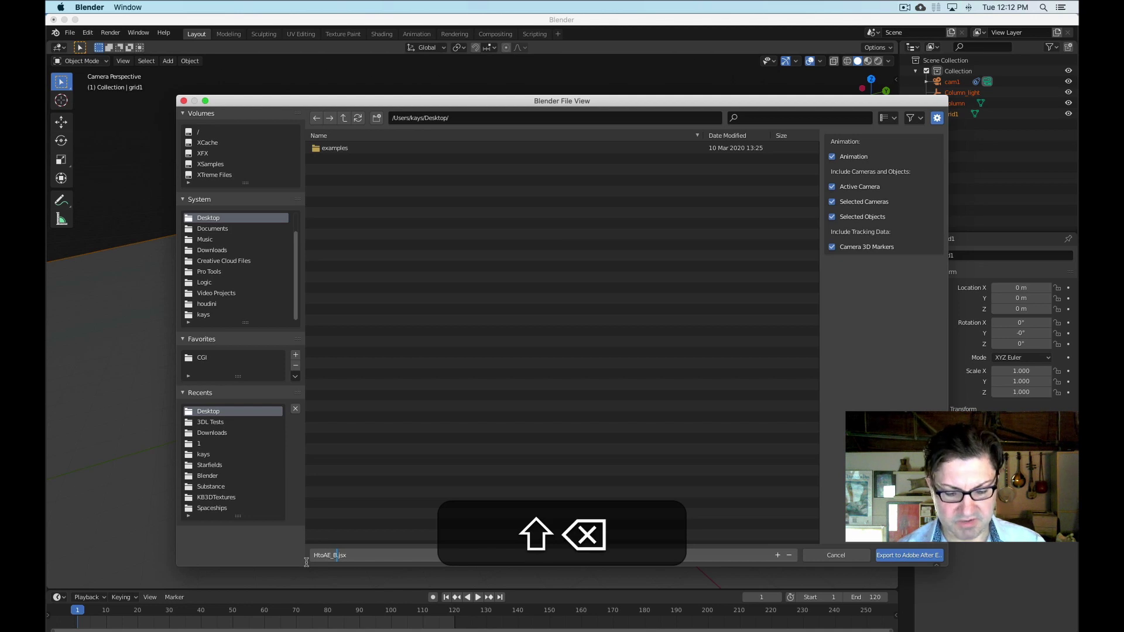
pyautogui.write('LENDAR')
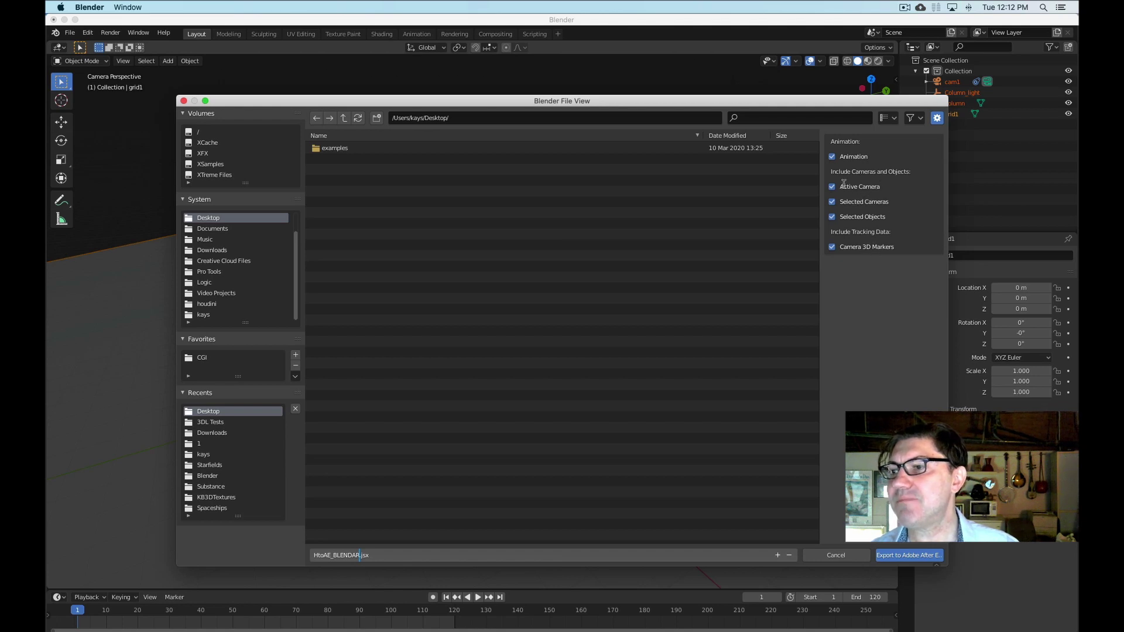
pyautogui.moveTo(787, 95); pyautogui.dragTo(702, 78)
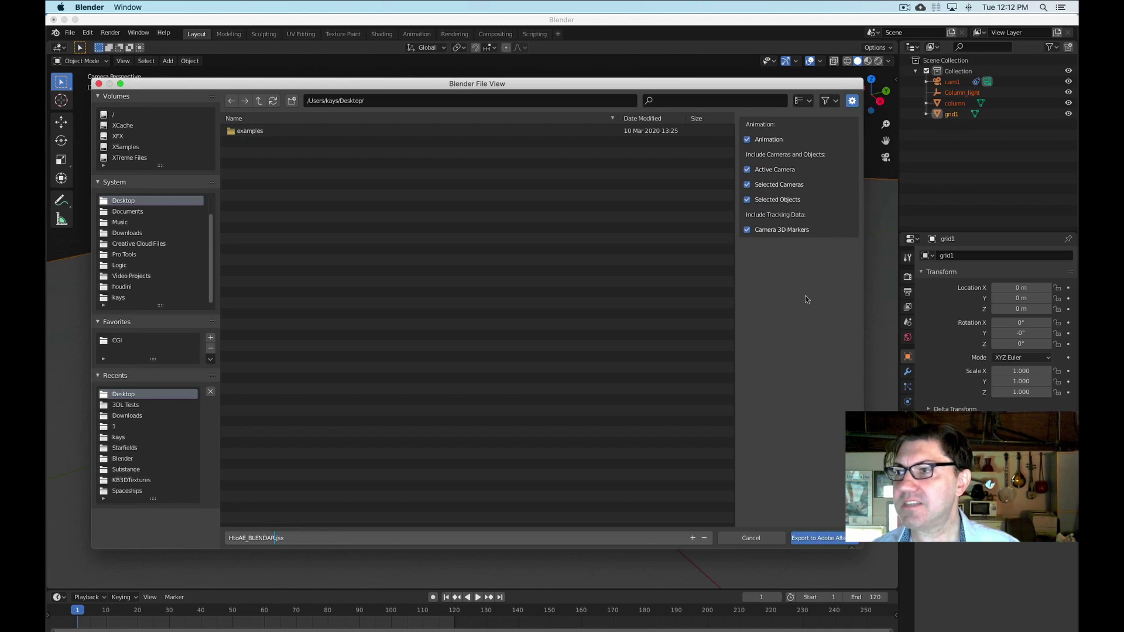
pyautogui.click(826, 540)
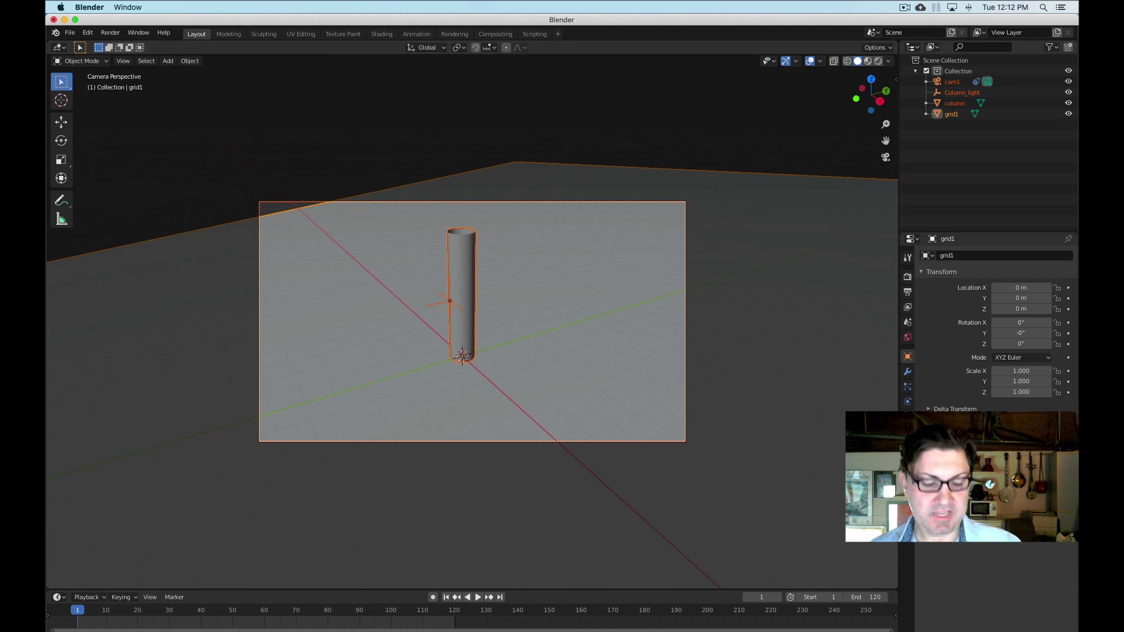
# - Hide Blender and set the HtoAE_BLENDAR.jsx icon apart on the Desktop
pyautogui.press('super+h')
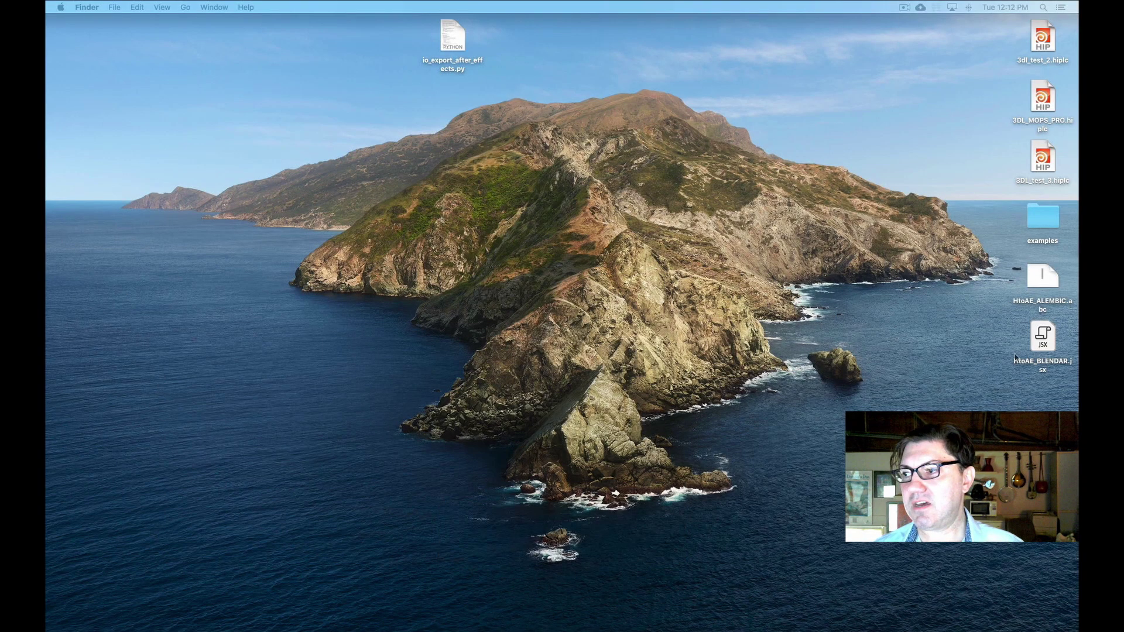
pyautogui.moveTo(1038, 340)
pyautogui.mouseDown()
pyautogui.moveTo(768, 106)
pyautogui.moveTo(774, 94)
pyautogui.moveTo(1003, 351)
pyautogui.moveTo(1045, 340)
pyautogui.mouseUp()
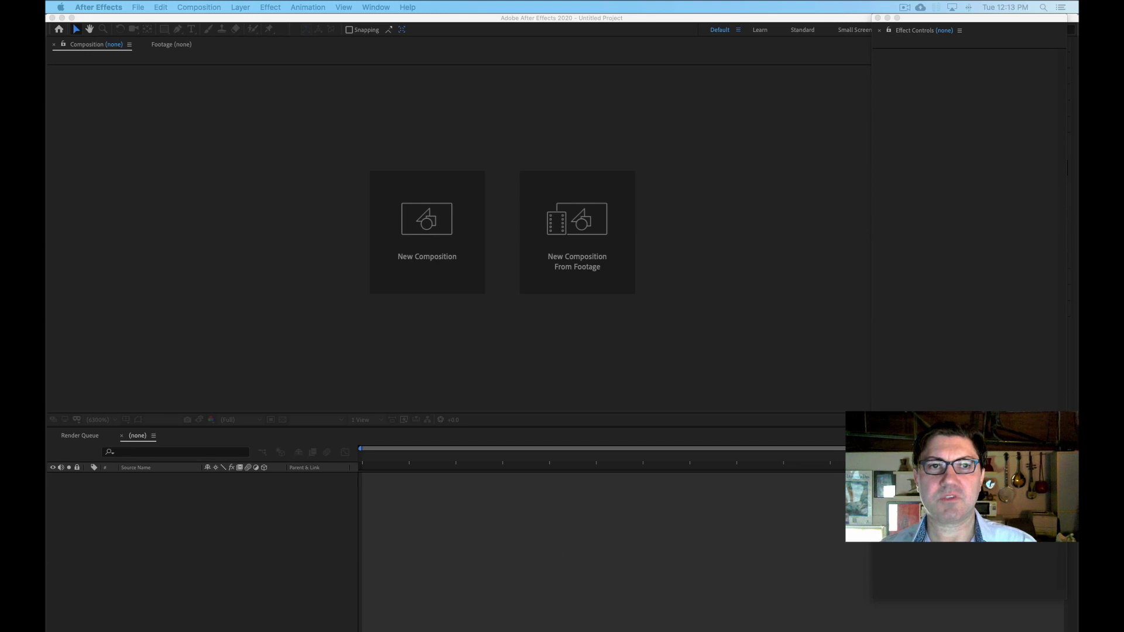
# - Run HtoAE_BLENDAR.jsx as a script file, accepting BlendComp as the composition name
pyautogui.press('super+0')
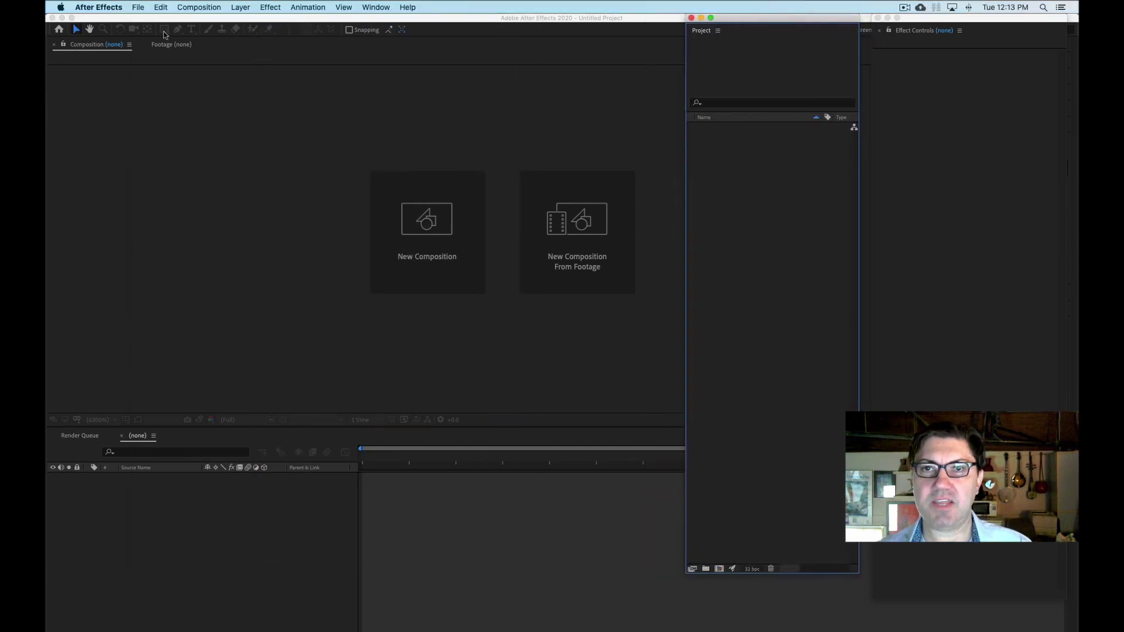
pyautogui.click(138, 9)
pyautogui.moveTo(222, 291)
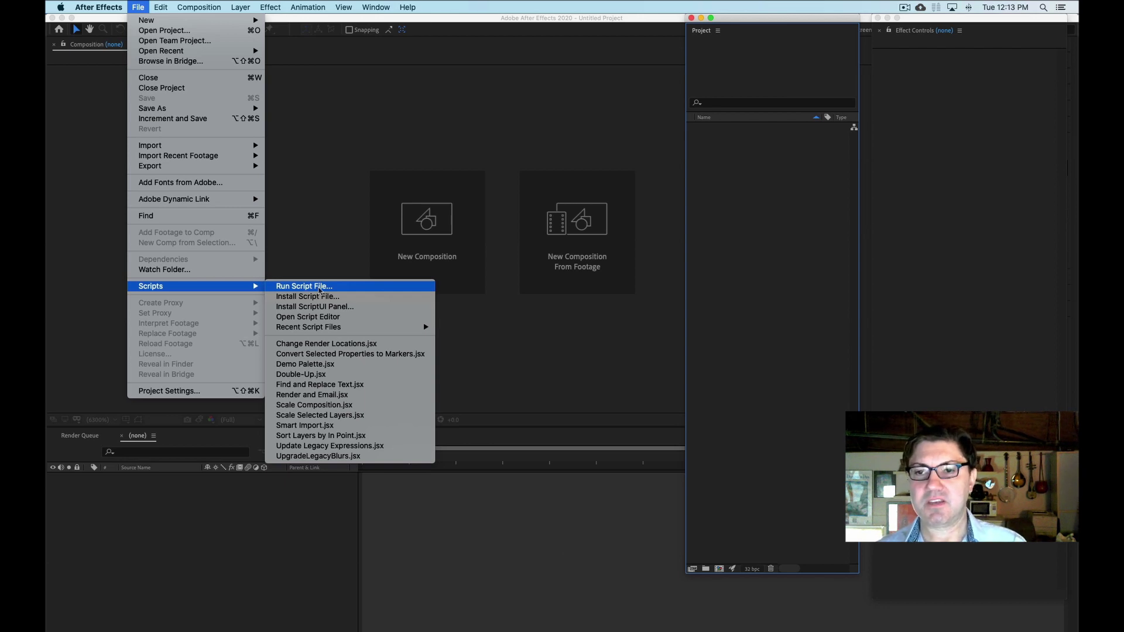
pyautogui.click(319, 287)
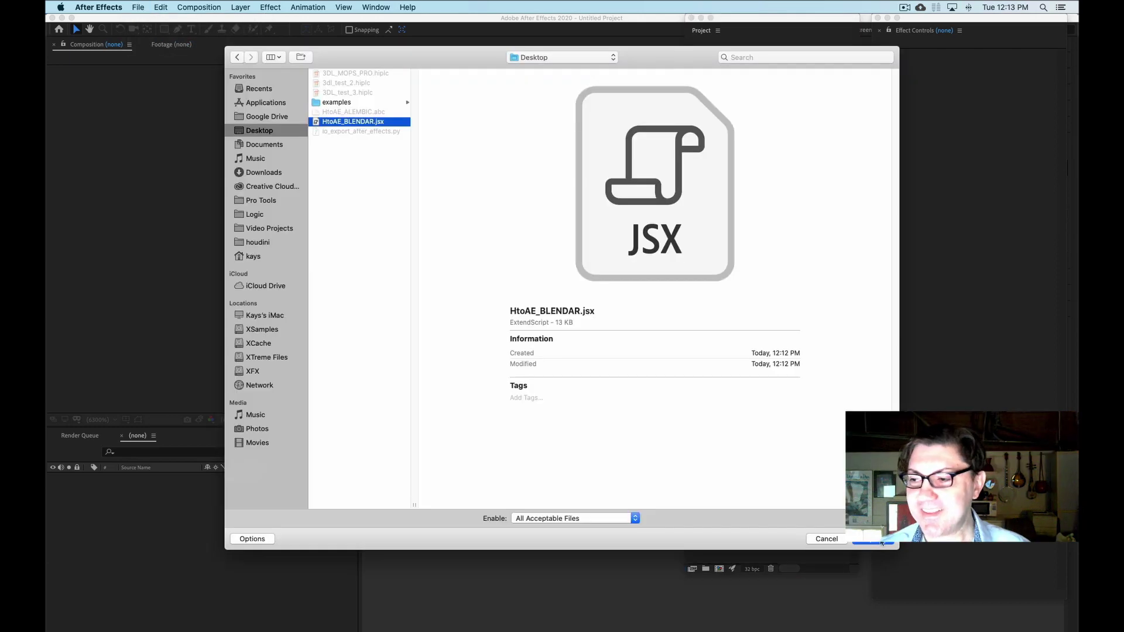
pyautogui.click(881, 543)
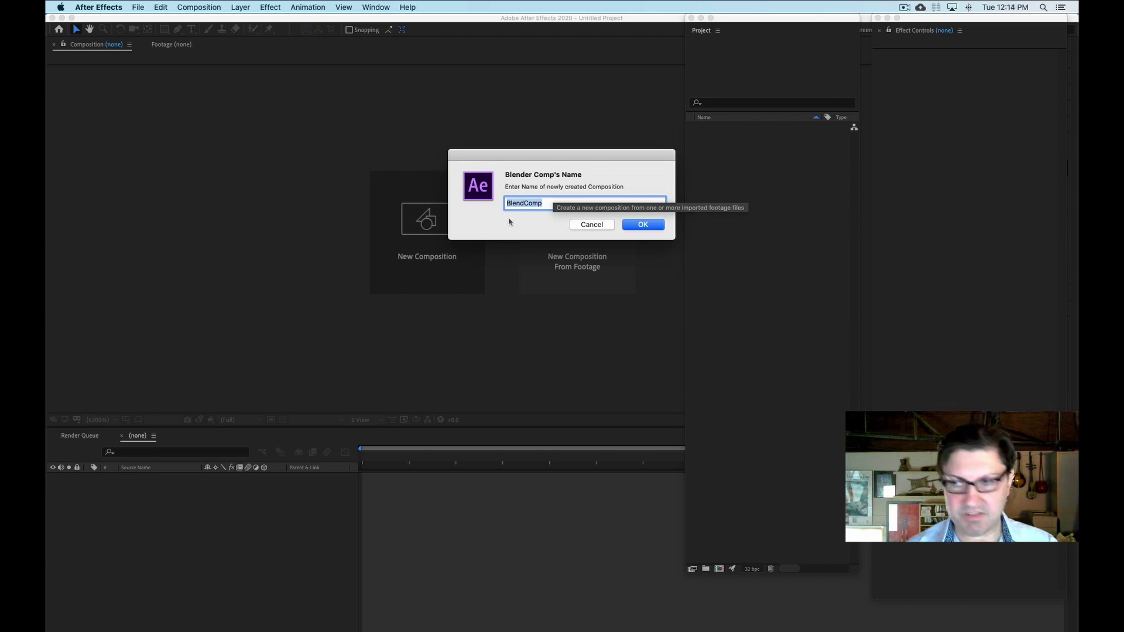
pyautogui.click(643, 225)
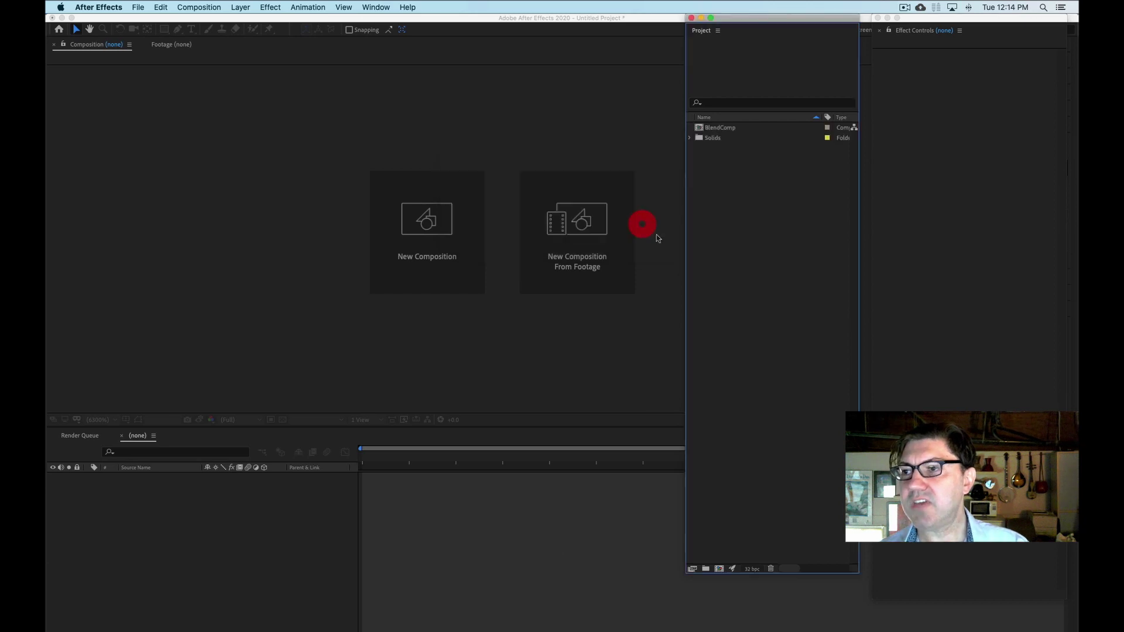
# - Open BlendComp and scrub to frame 10 to watch the cam1 move
pyautogui.doubleClick(700, 129)
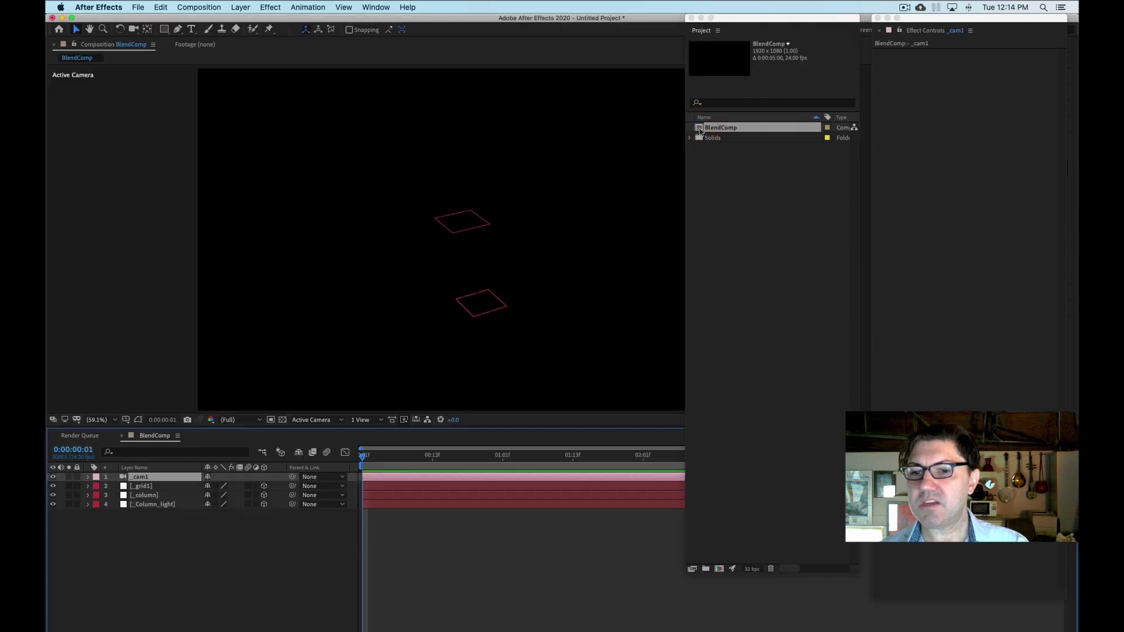
pyautogui.moveTo(756, 16); pyautogui.dragTo(47, 18)
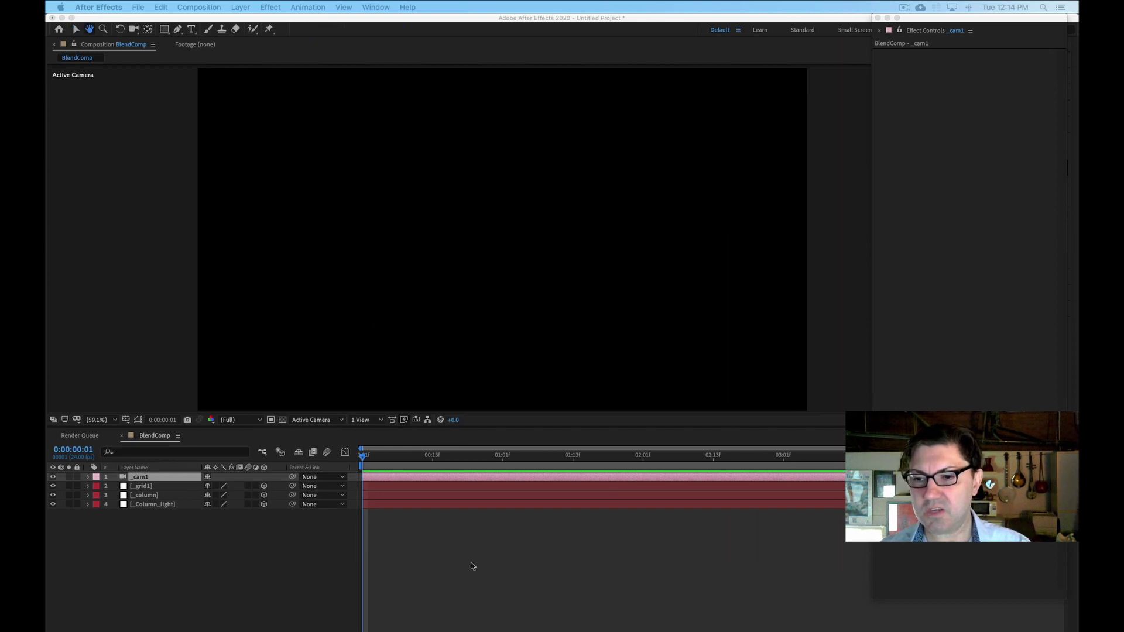
pyautogui.moveTo(427, 455); pyautogui.dragTo(346, 451)
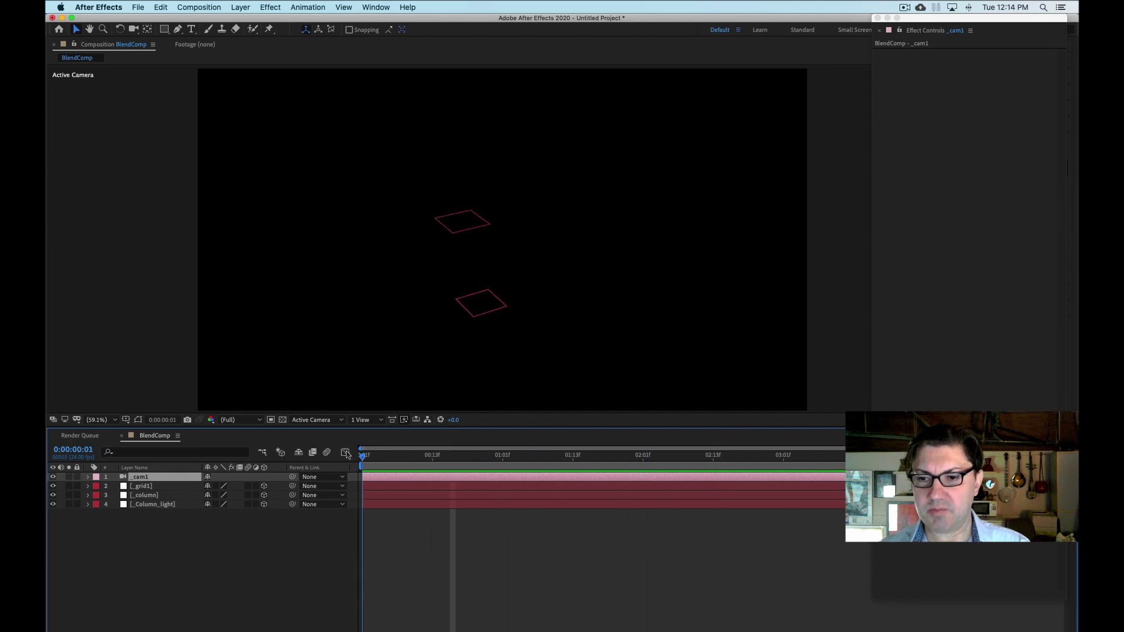
# - Select the _grid1, _column and _Column_light nulls in turn to locate them, then deselect
pyautogui.click(140, 487)
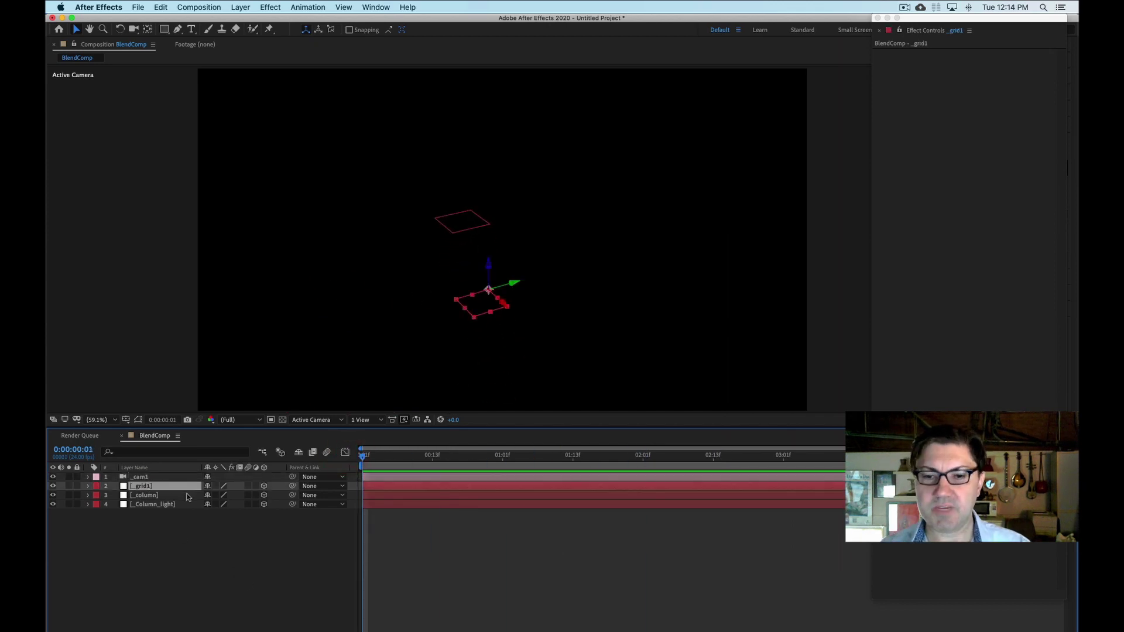
pyautogui.click(155, 496)
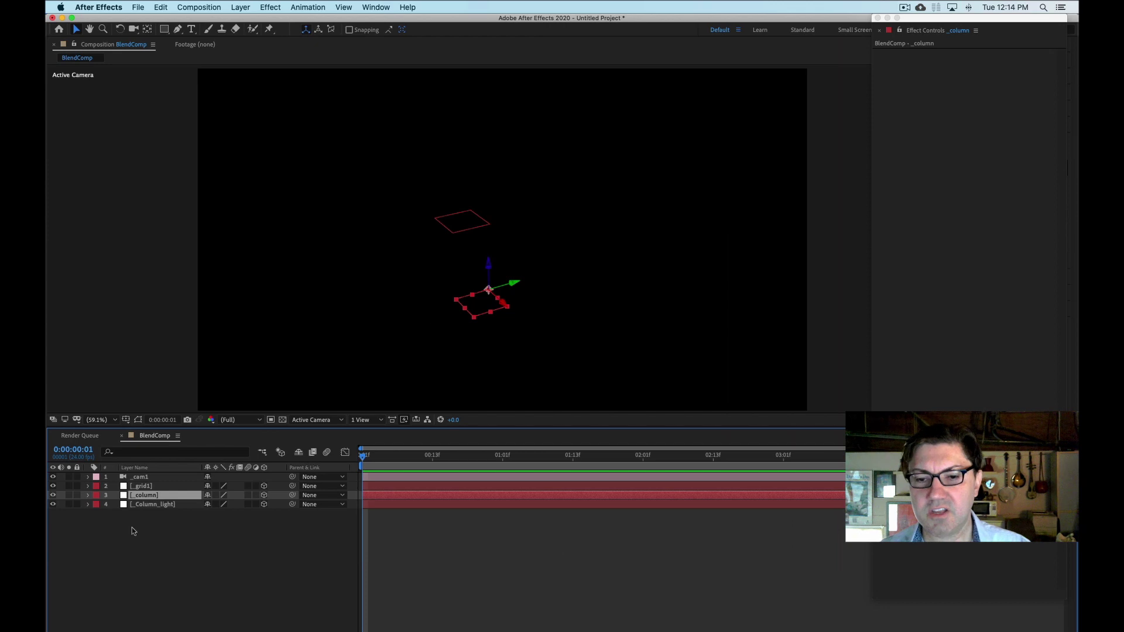
pyautogui.click(157, 505)
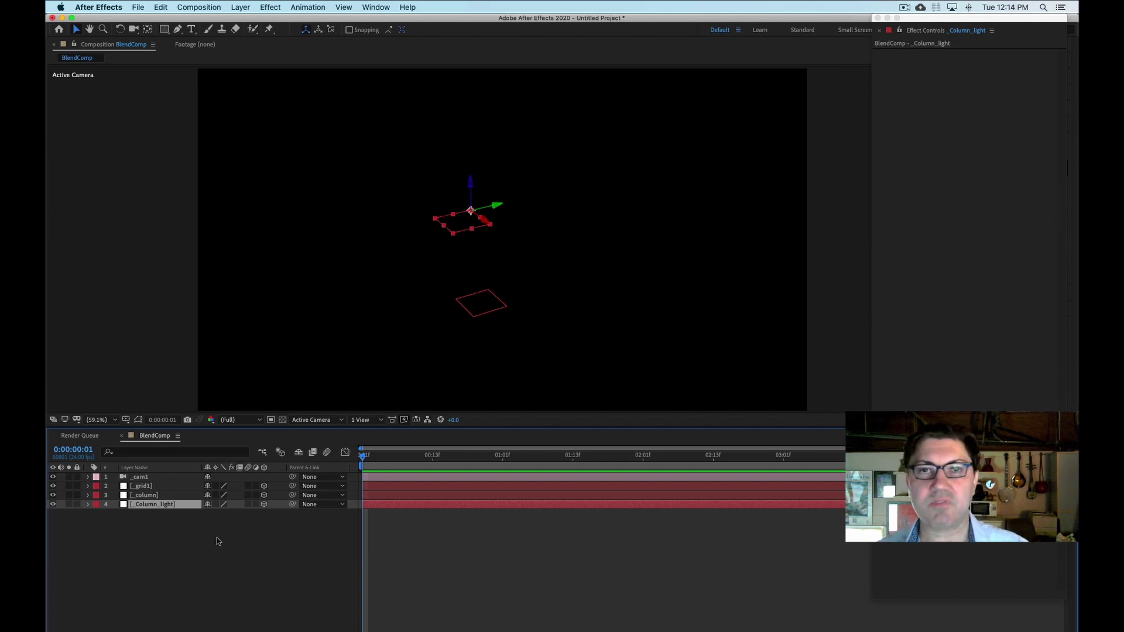
pyautogui.click(273, 568)
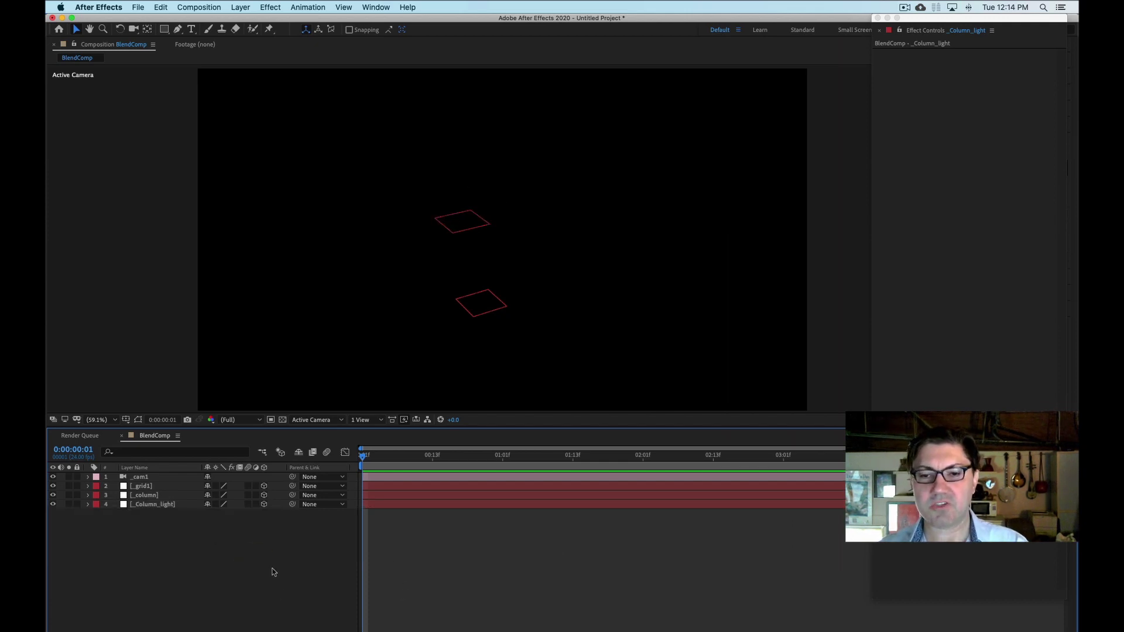
# - Add the camera_export_test_3Delight1 EXR sequence as a layer and scrub to 0:00:02:01 to compare
pyautogui.click(133, 9)
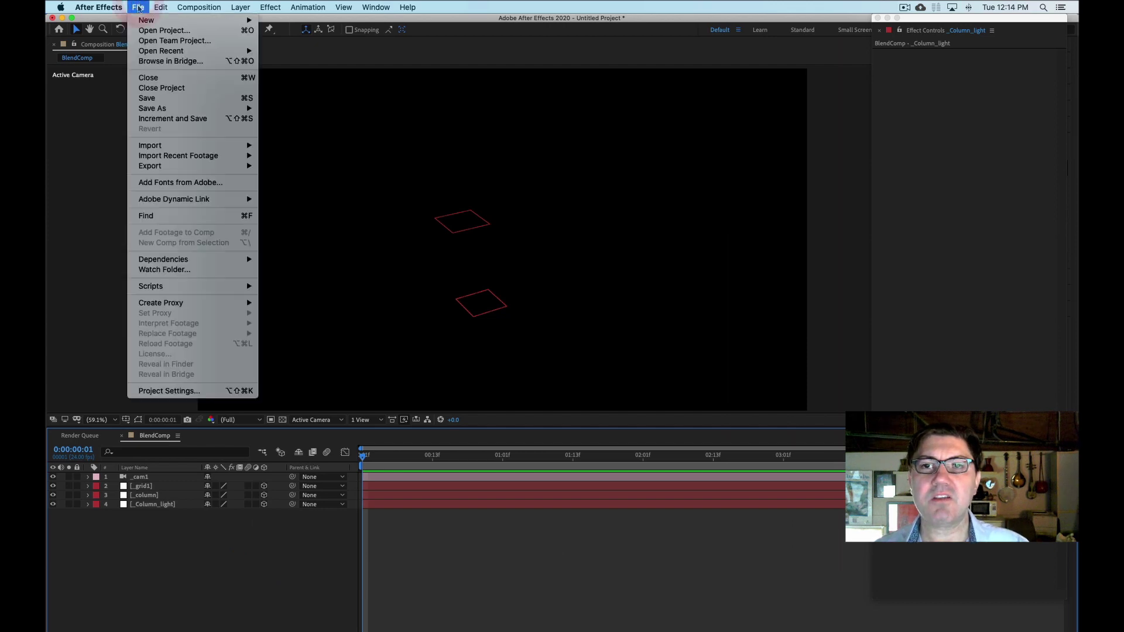
pyautogui.moveTo(189, 146)
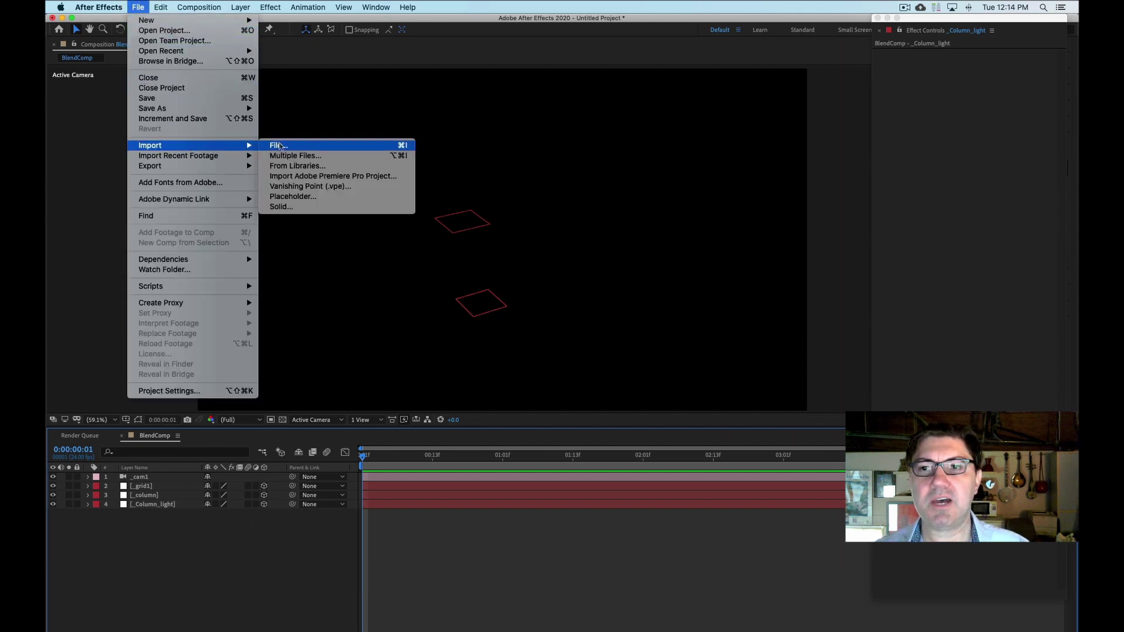
pyautogui.click(280, 144)
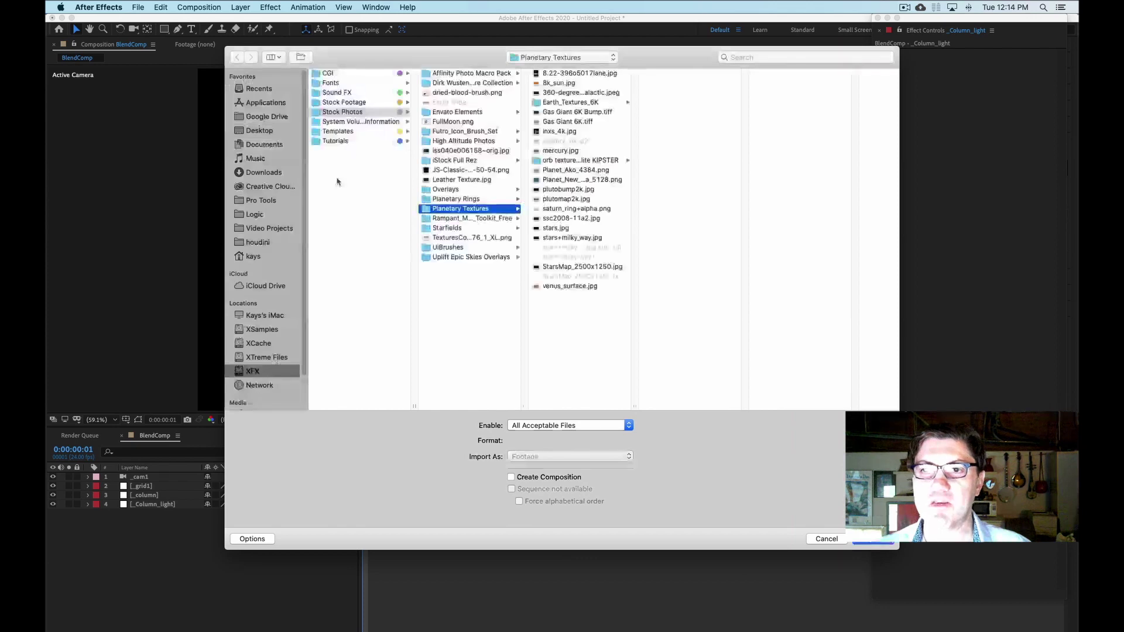
pyautogui.press('Escape')
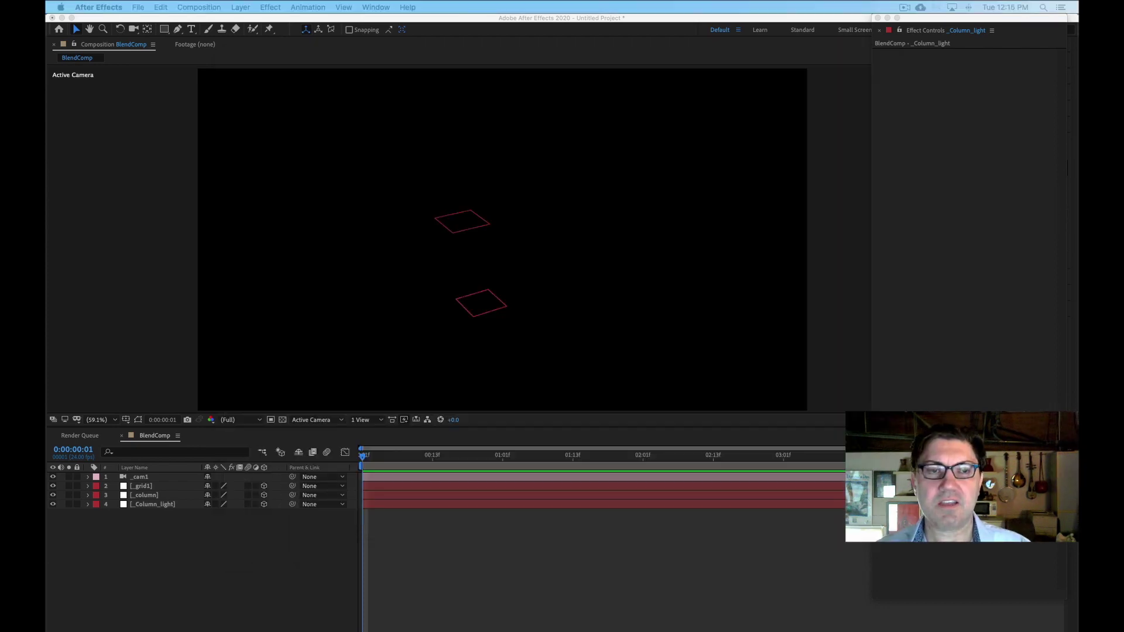
pyautogui.moveTo(219, 473); pyautogui.dragTo(146, 514)
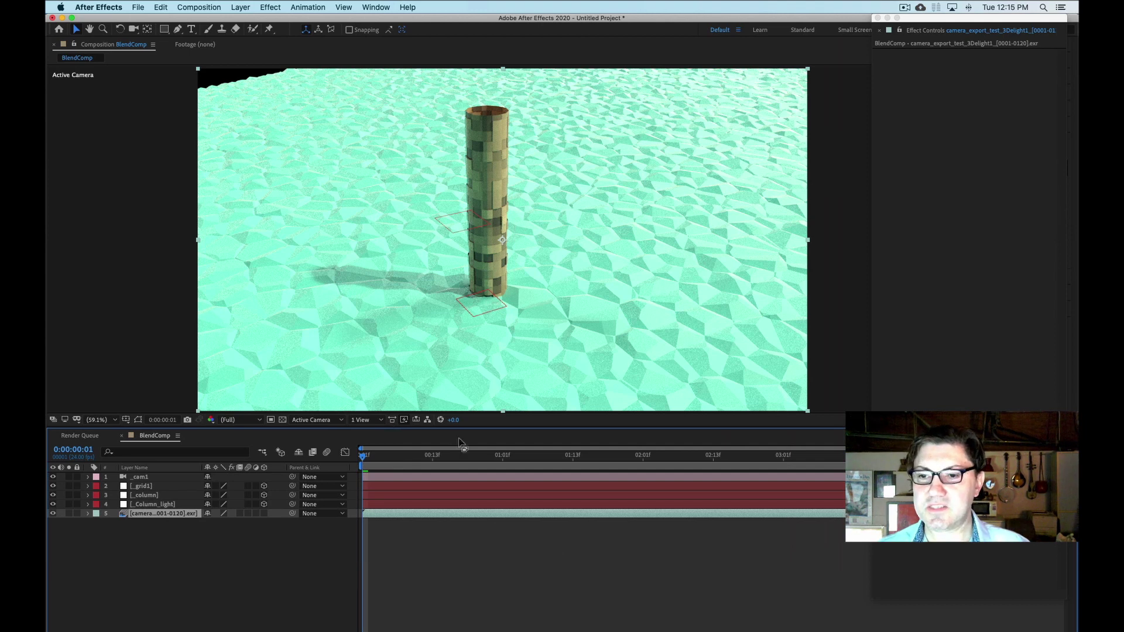
pyautogui.moveTo(363, 461); pyautogui.dragTo(643, 460)
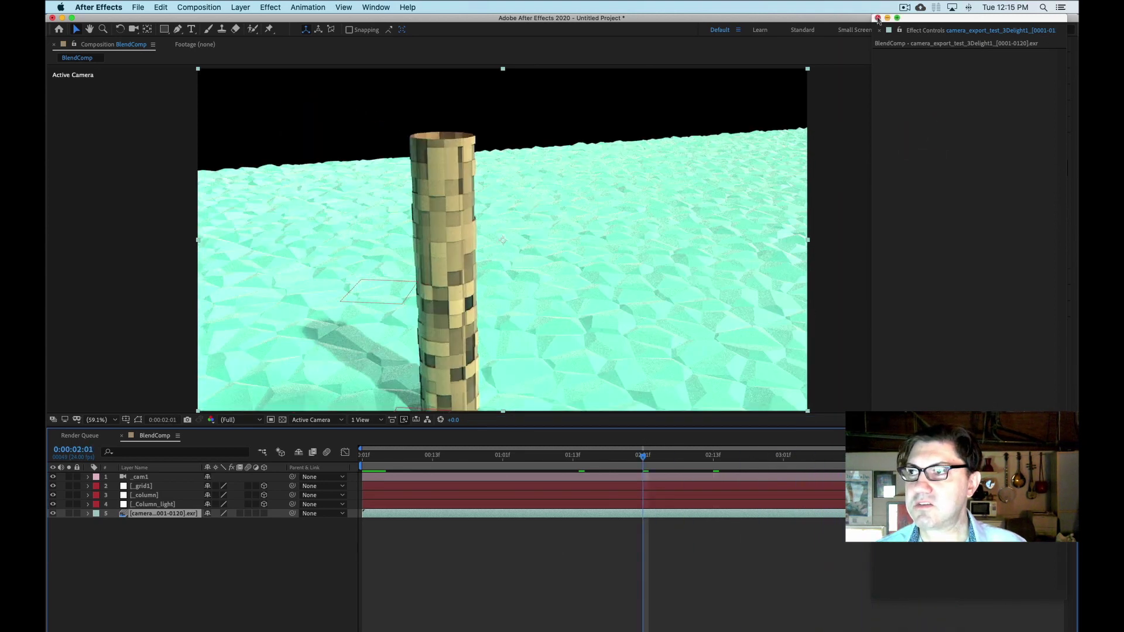
pyautogui.click(877, 18)
# - Scrub through BlendComp and play a preview to check the camera match
pyautogui.moveTo(643, 458); pyautogui.dragTo(990, 461)
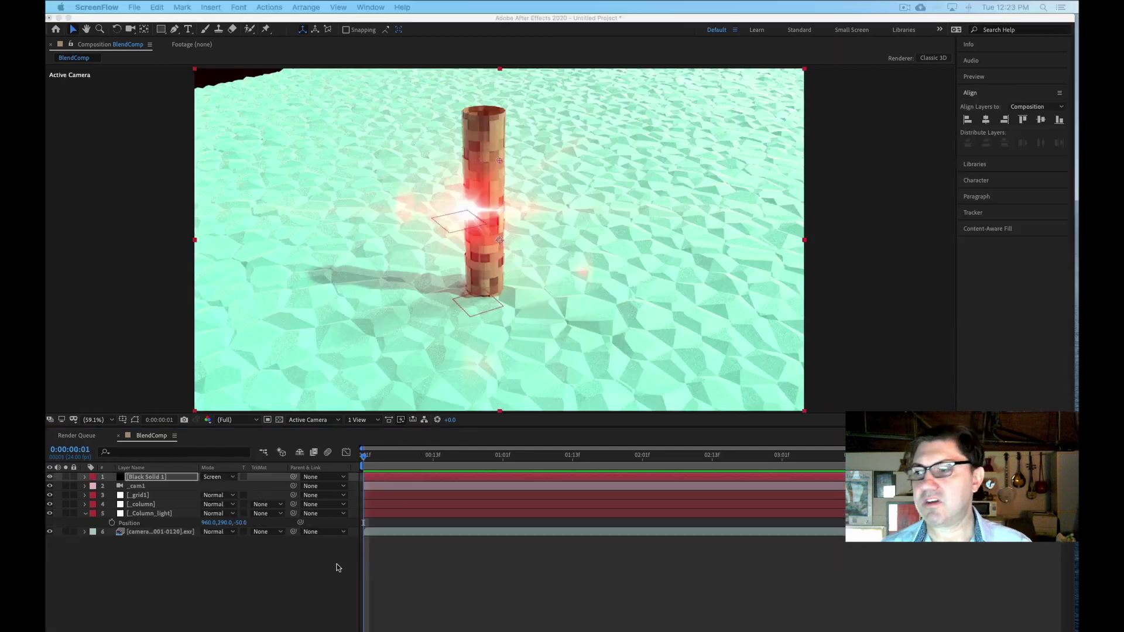
pyautogui.click(321, 558)
pyautogui.press('space')
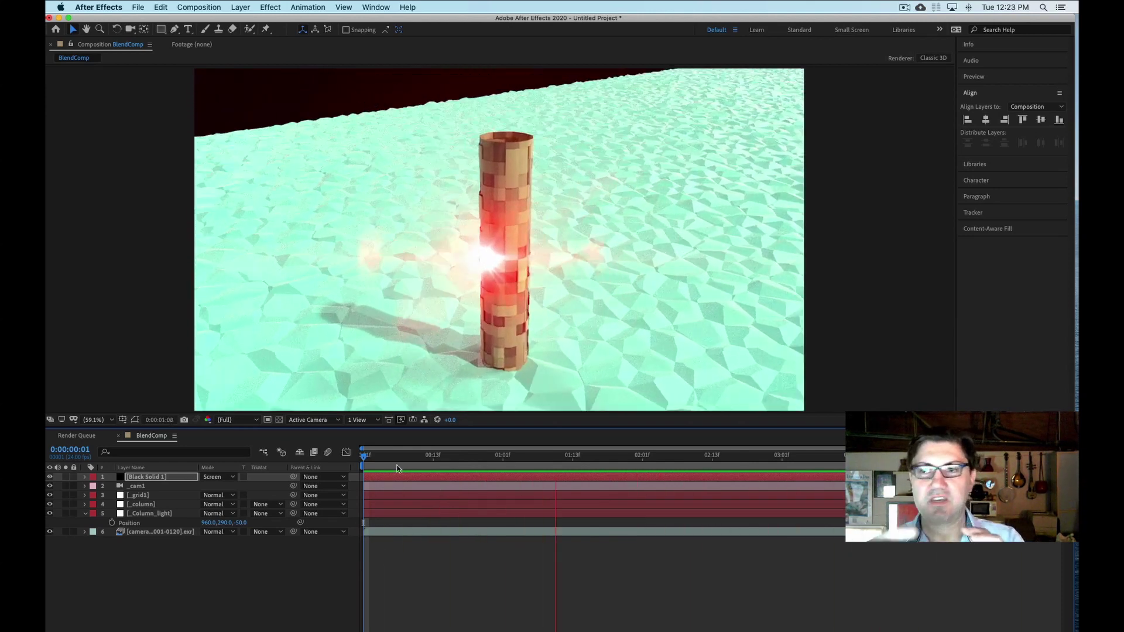
pyautogui.press('space')
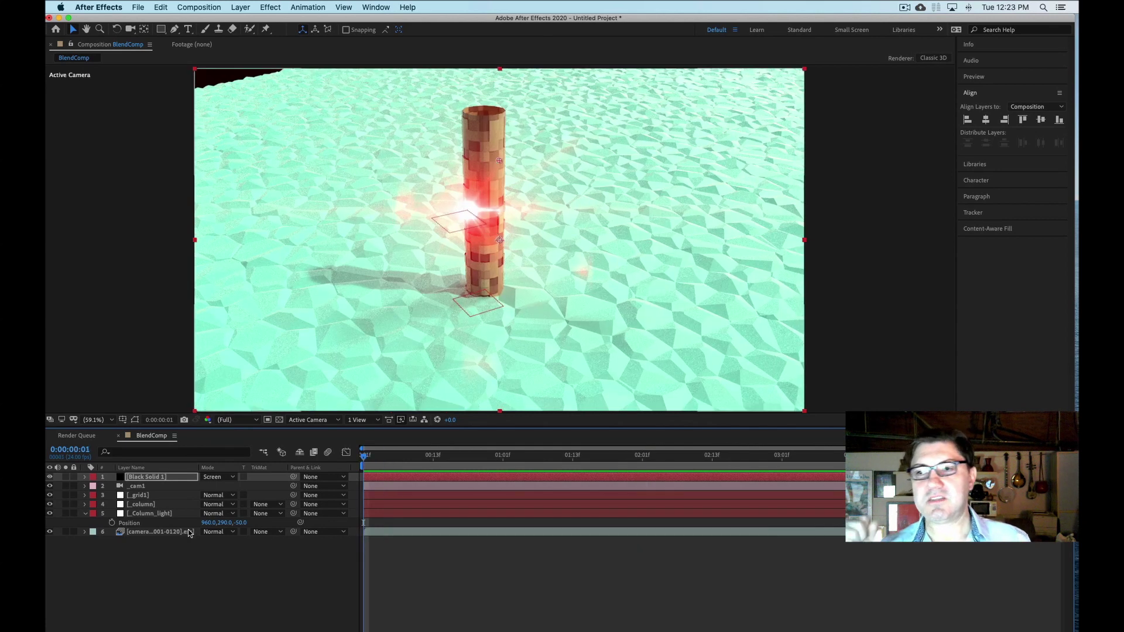
# - Select and deselect Black Solid 1, then replay the preview to watch the red flare
pyautogui.click(130, 480)
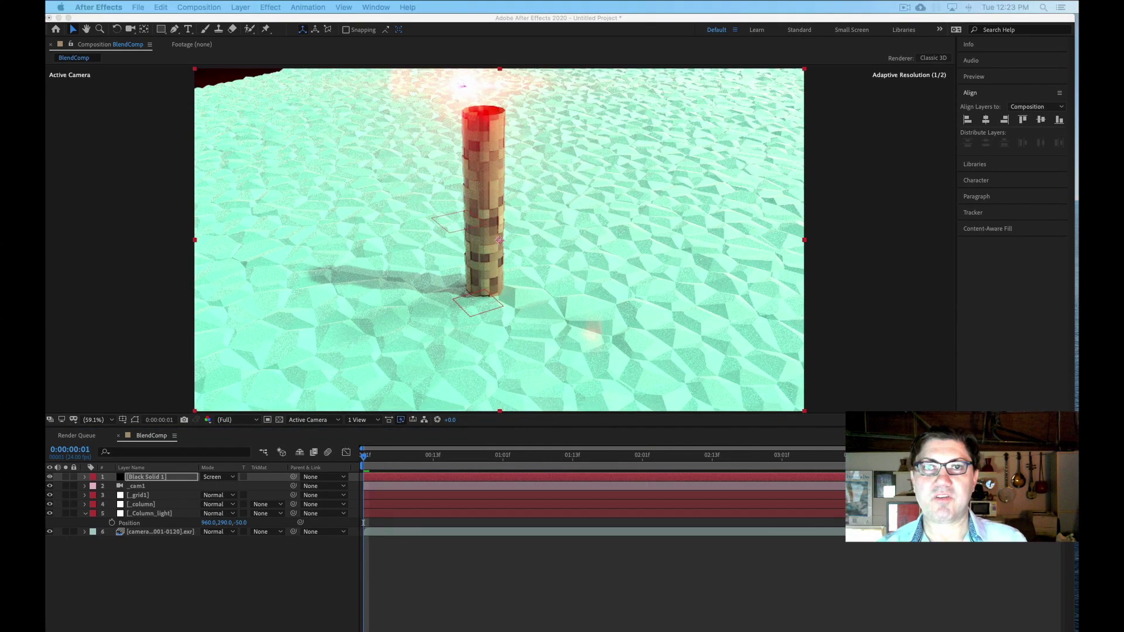
pyautogui.click(309, 586)
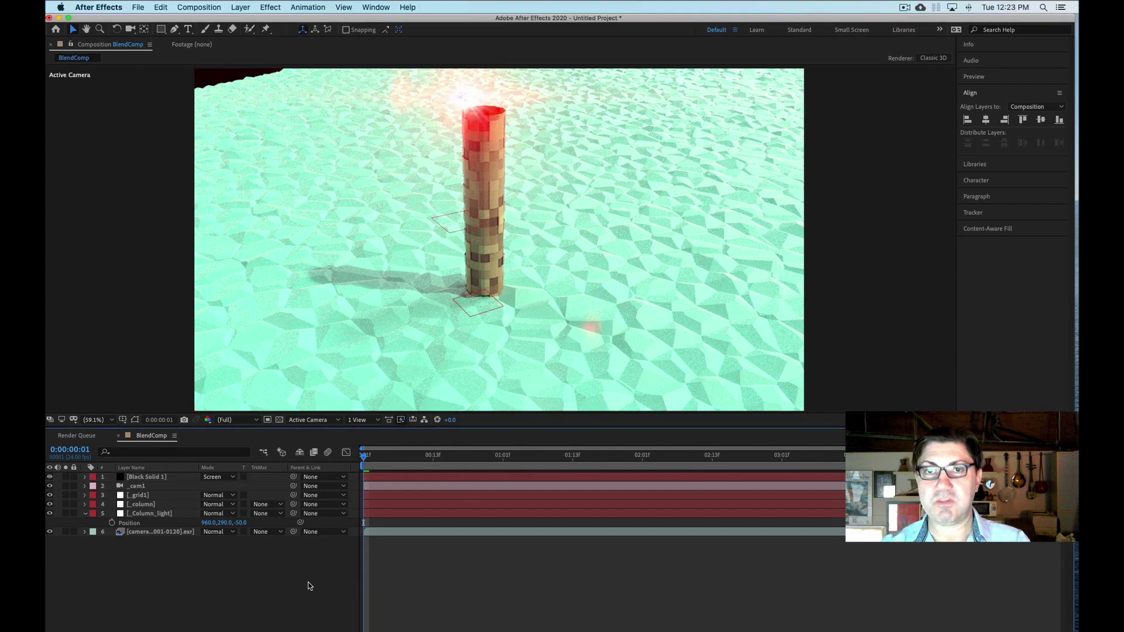
pyautogui.press('space')
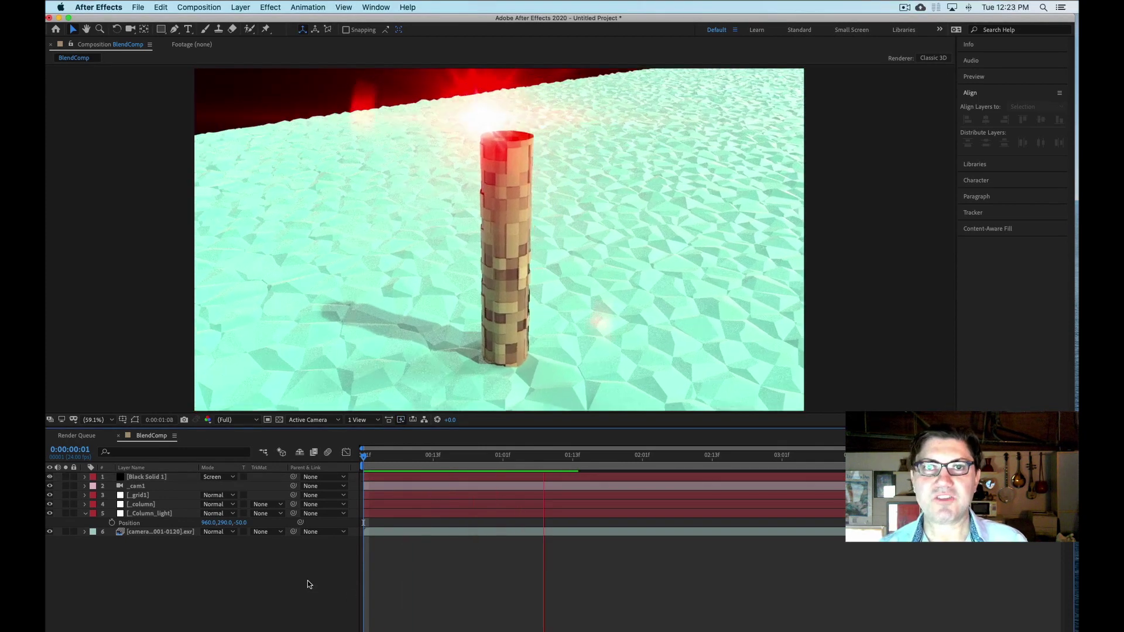